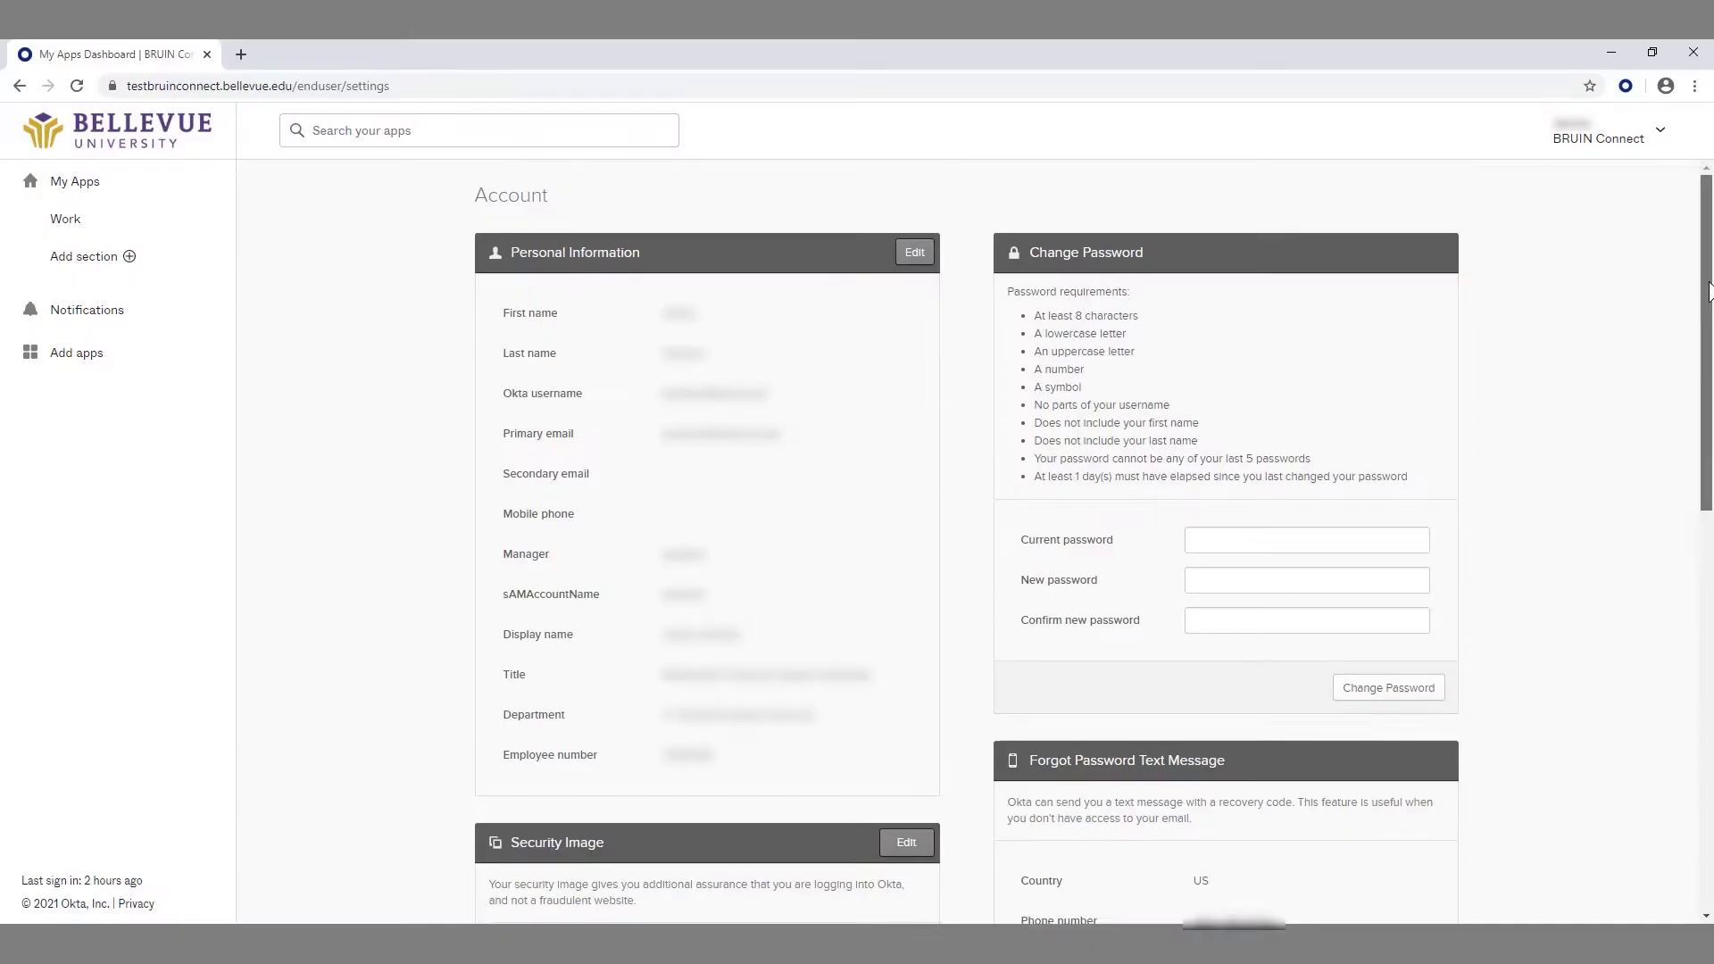
{"action": "scroll", "coordinate": [1711, 546], "scroll_direction": "down", "scroll_amount": 4}
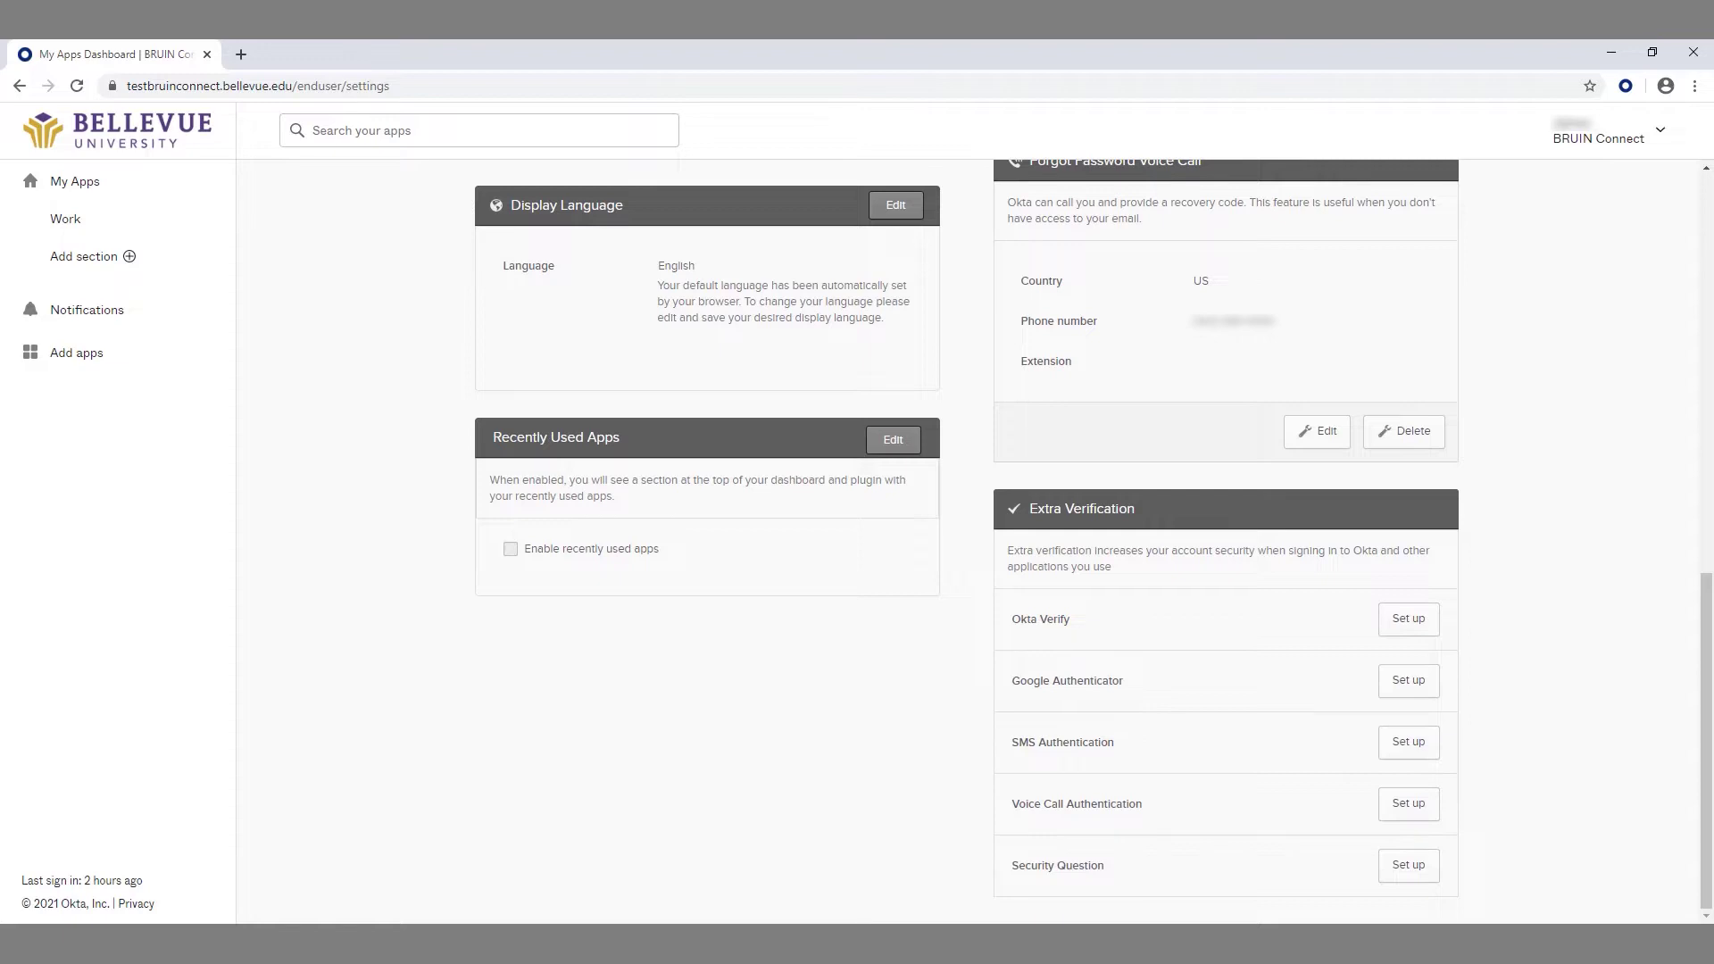
Start Okta Verify setup for an iPhone and advance to the barcode-scanning step.
{"action": "left_click", "coordinate": [1413, 621]}
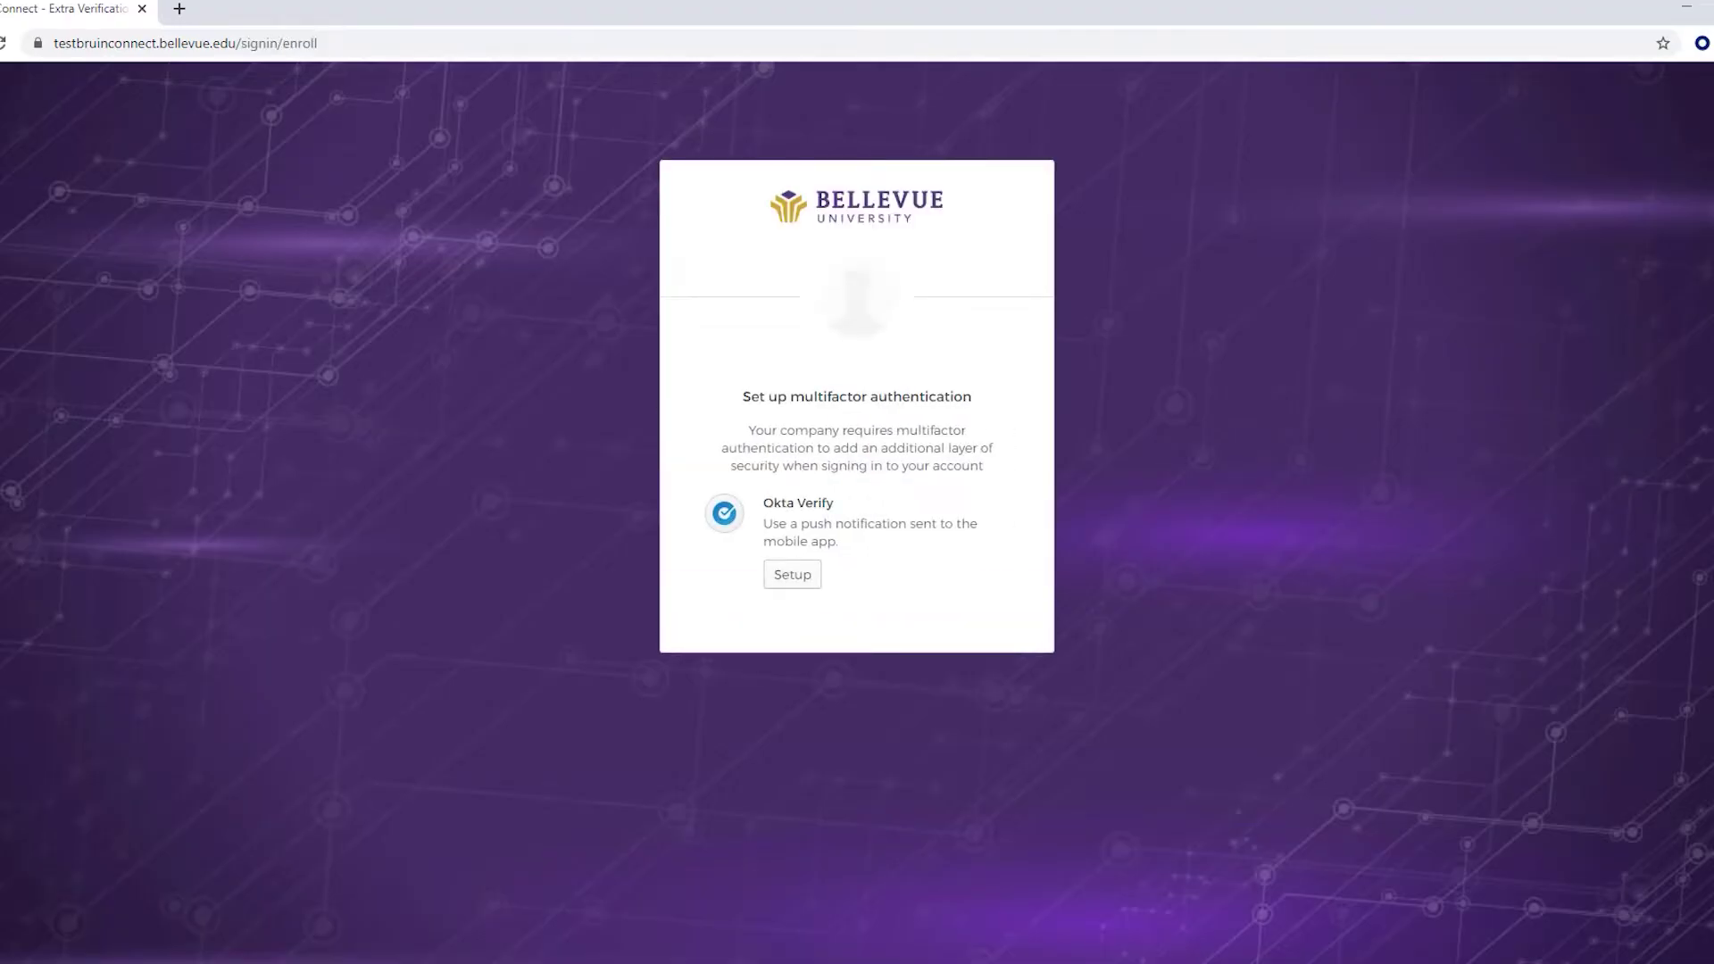
{"action": "left_click", "coordinate": [802, 577]}
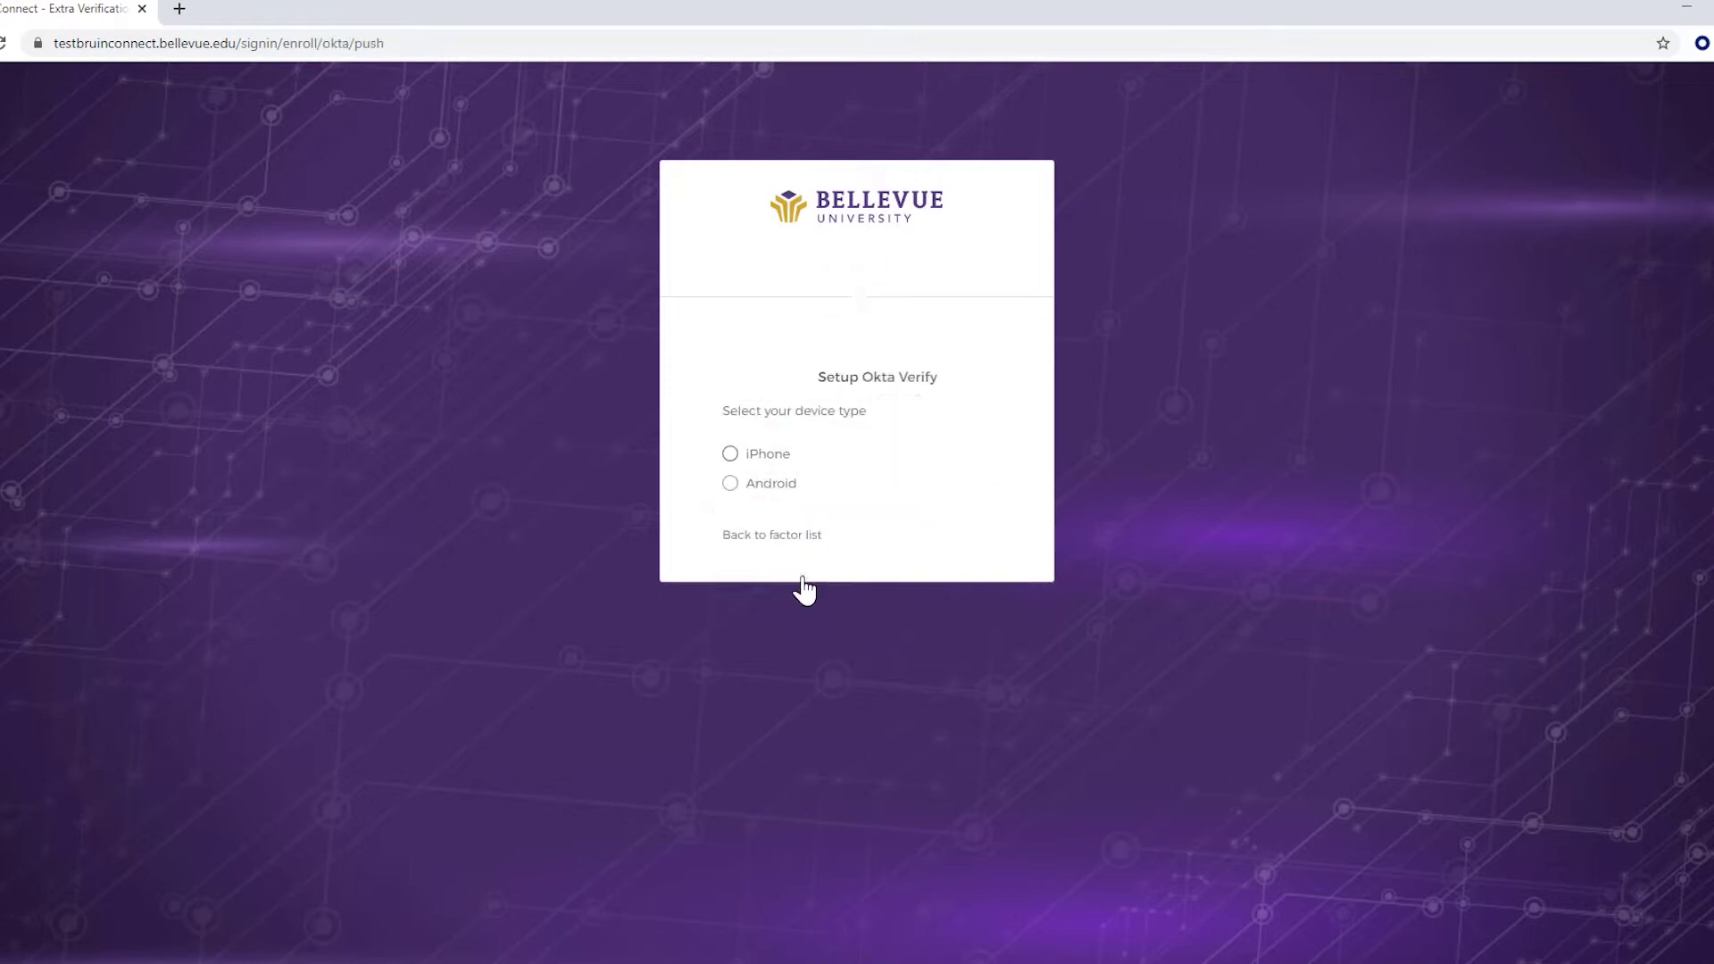
{"action": "left_click", "coordinate": [711, 457]}
{"action": "left_click", "coordinate": [710, 483]}
{"action": "key", "text": "Up"}
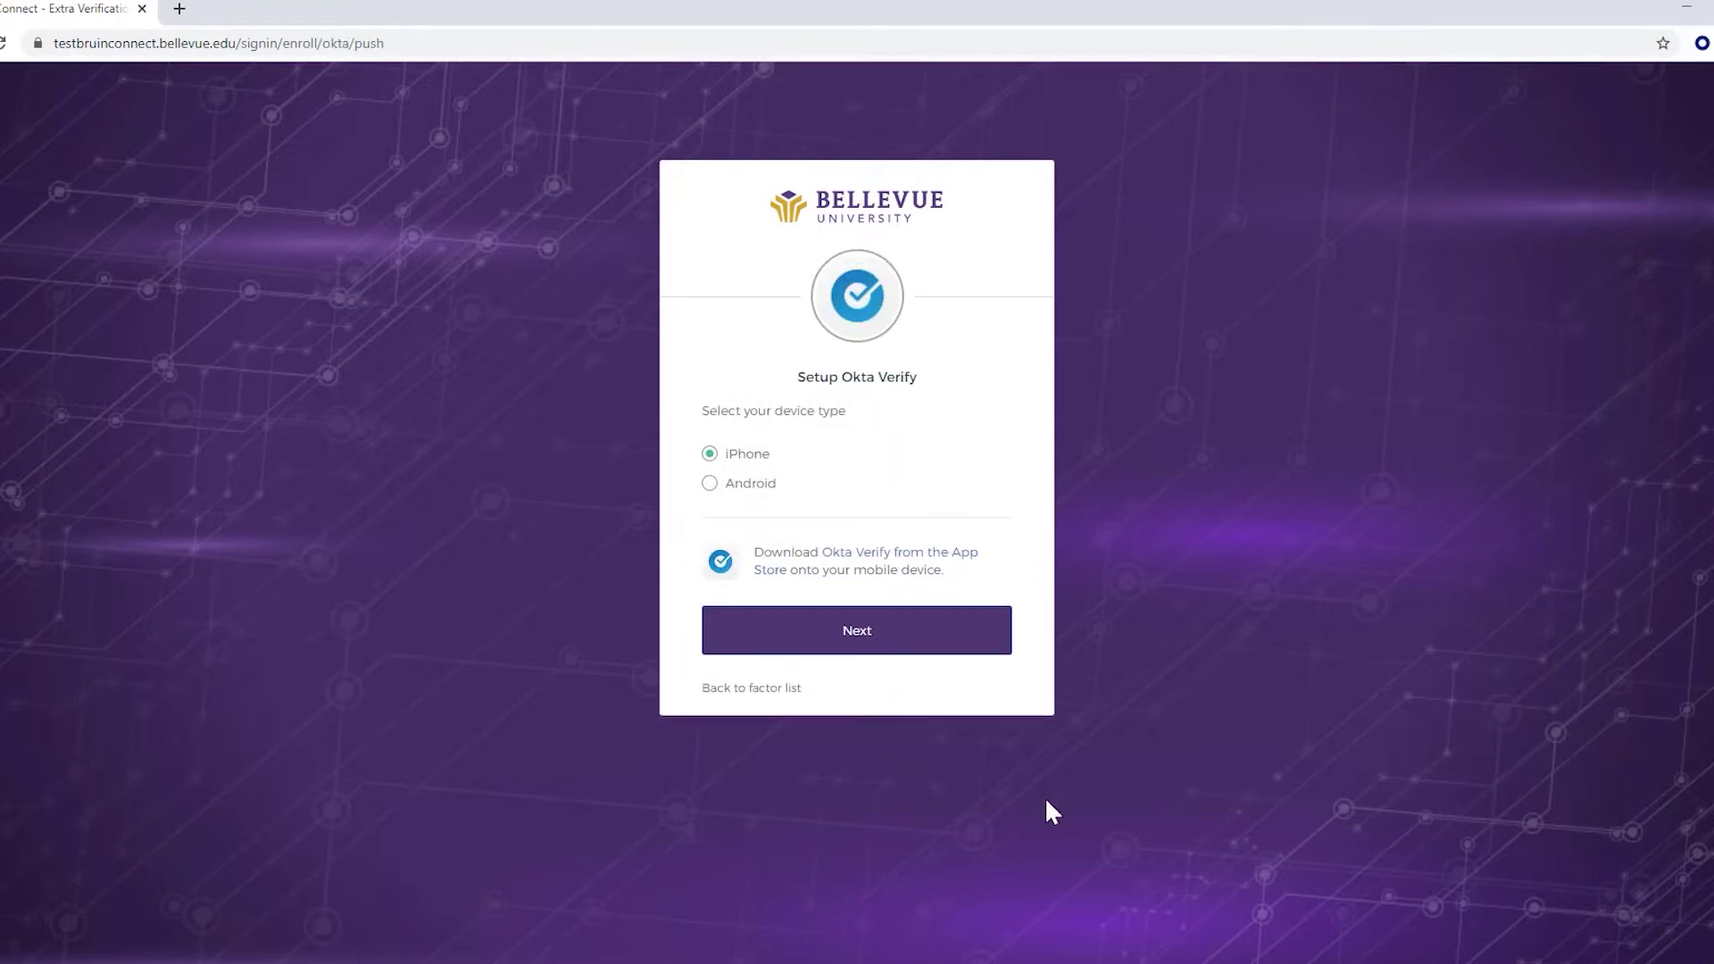
{"action": "left_click", "coordinate": [948, 640]}
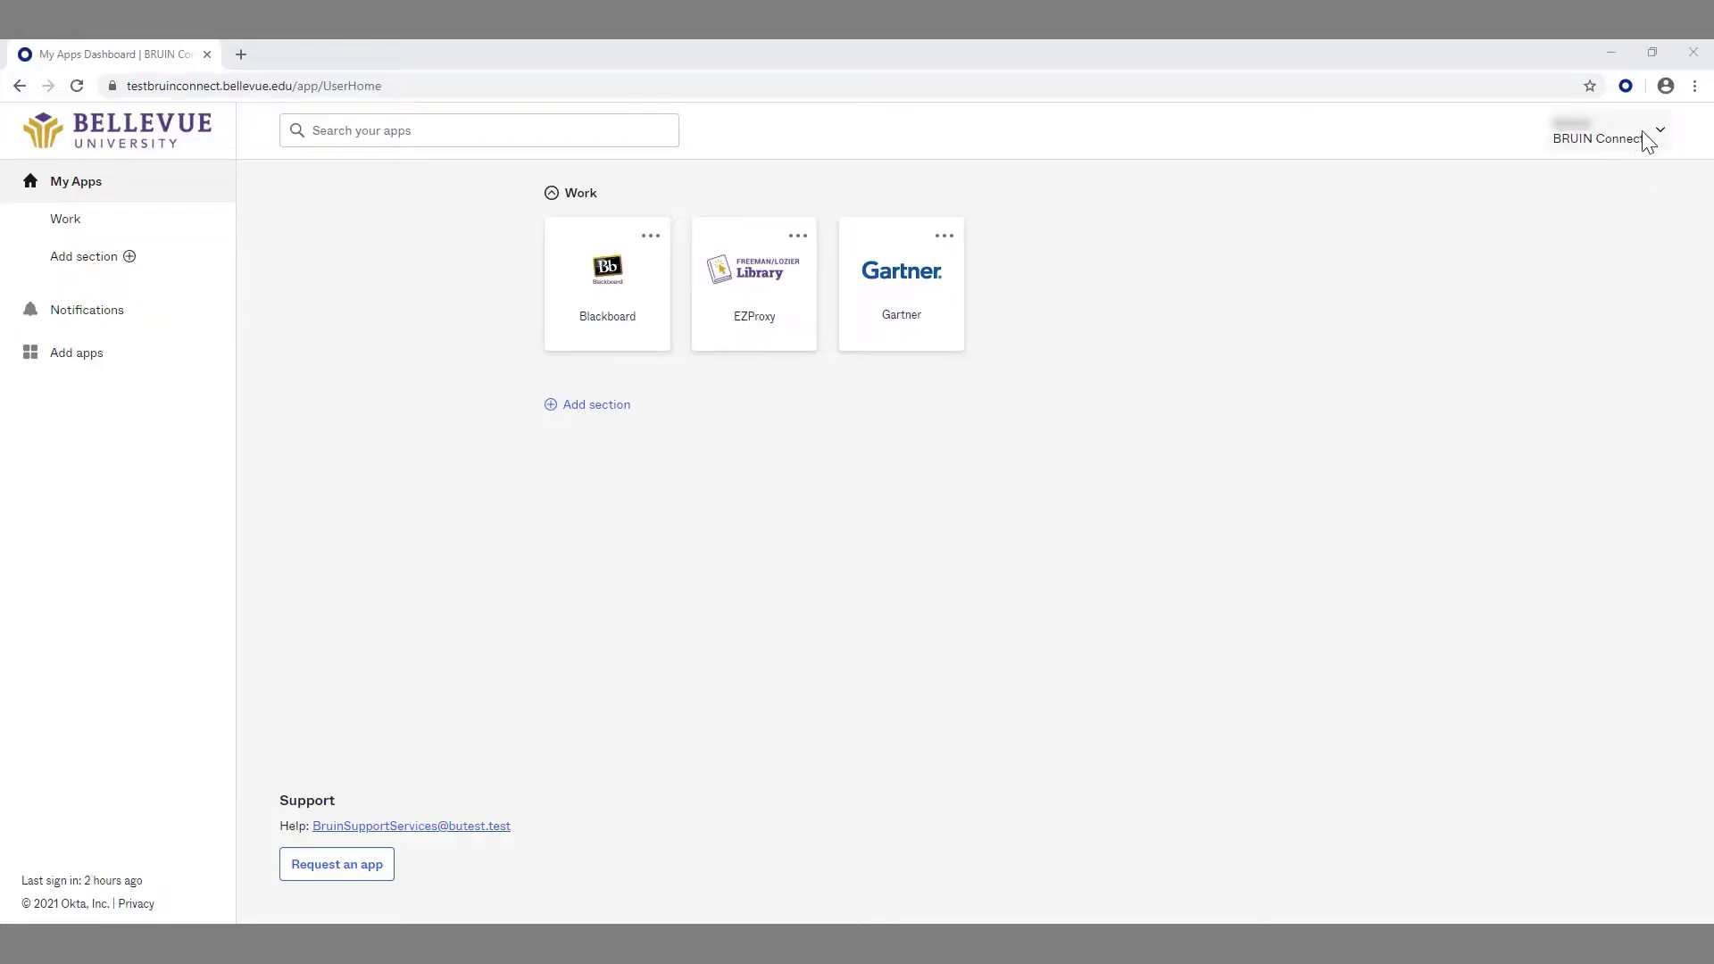
Go to the account Settings page and start editing the profile.
{"action": "left_click", "coordinate": [1649, 133]}
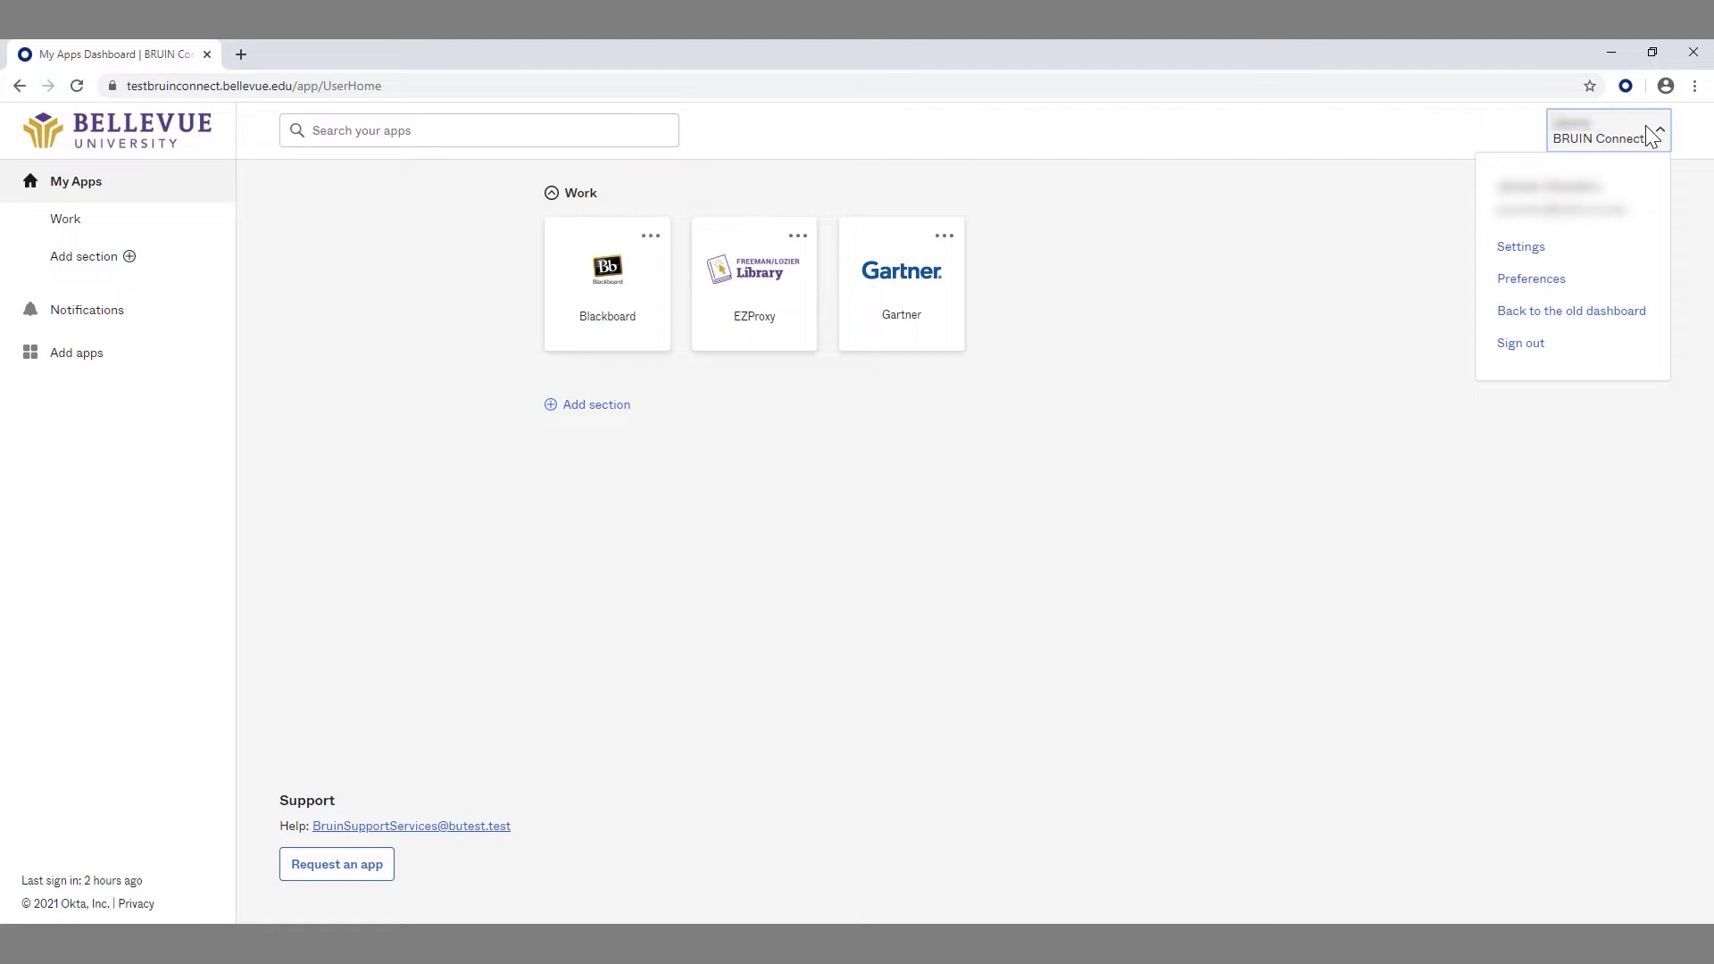
{"action": "left_click", "coordinate": [1537, 254]}
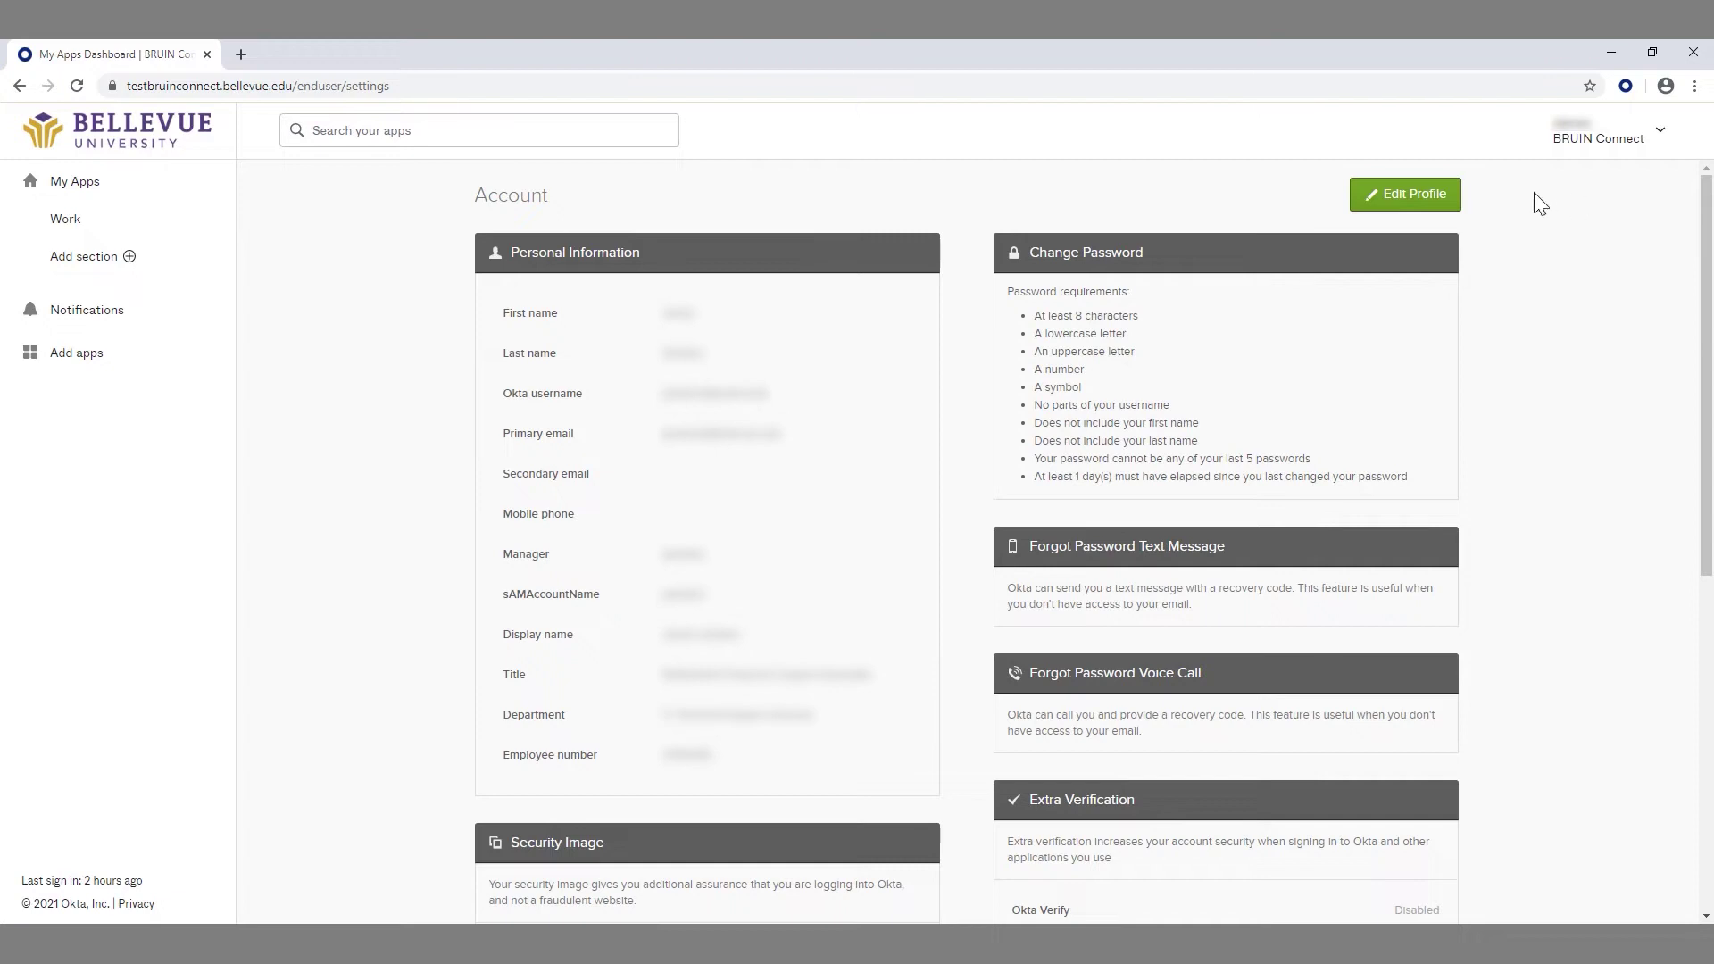
{"action": "left_click", "coordinate": [1411, 198]}
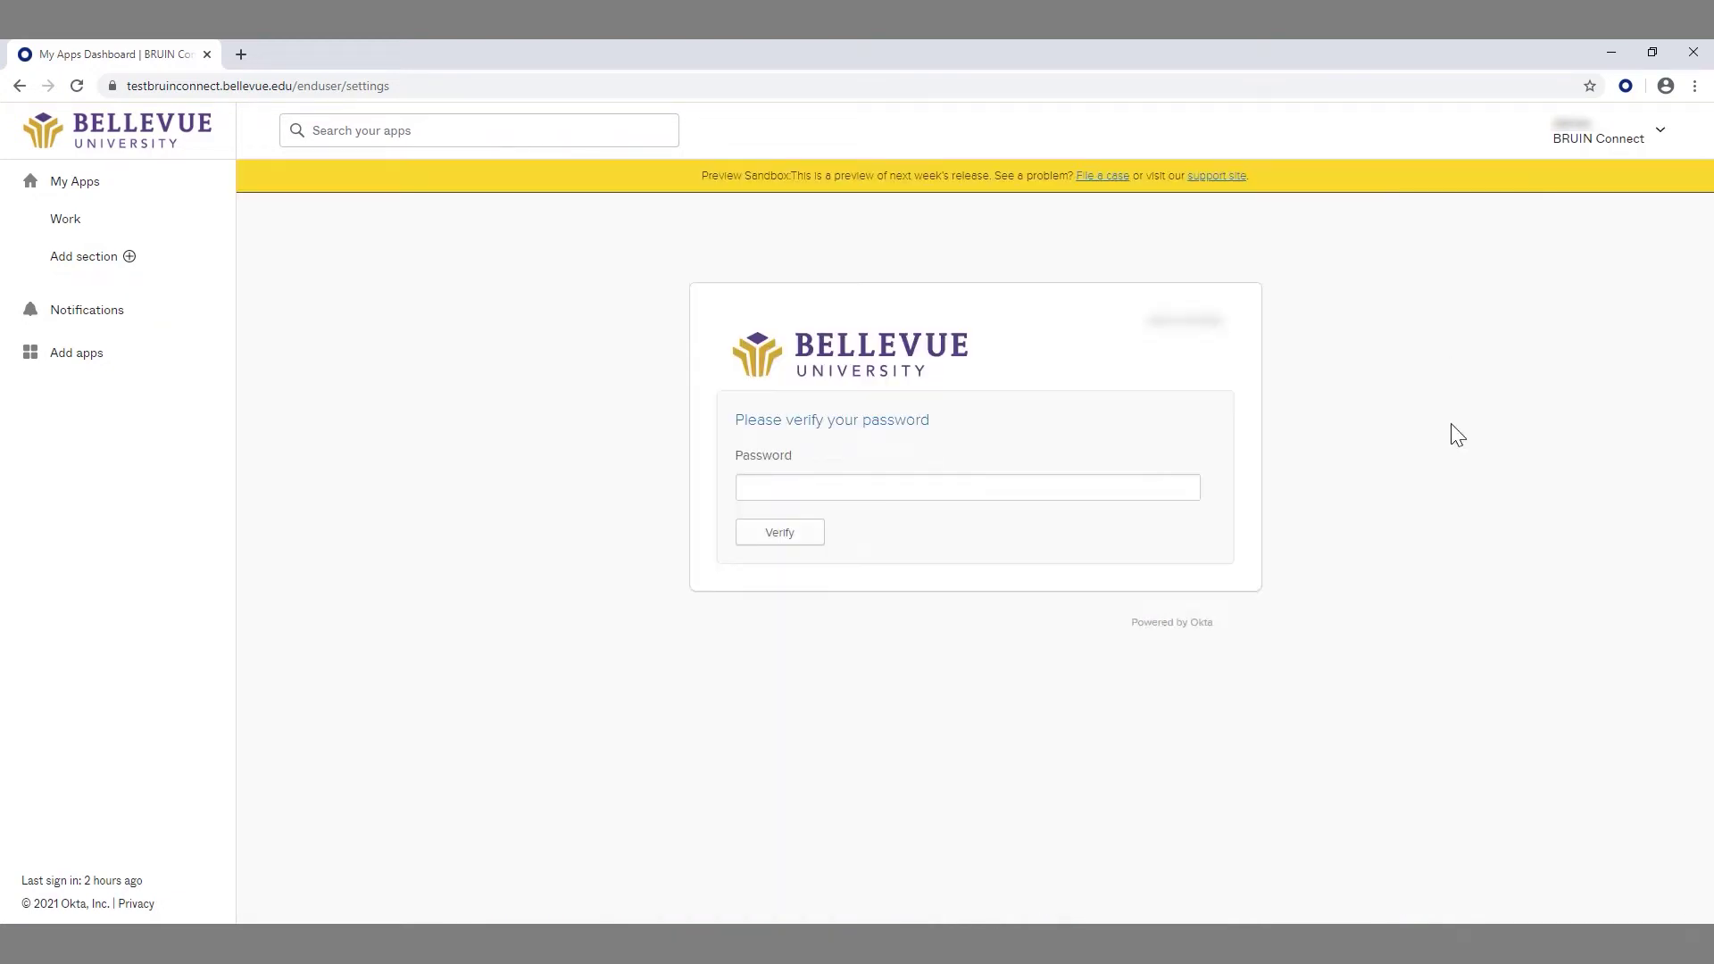
Re-enter the account password, then submit the Google Authenticator passcode to verify.
{"action": "left_click", "coordinate": [746, 488]}
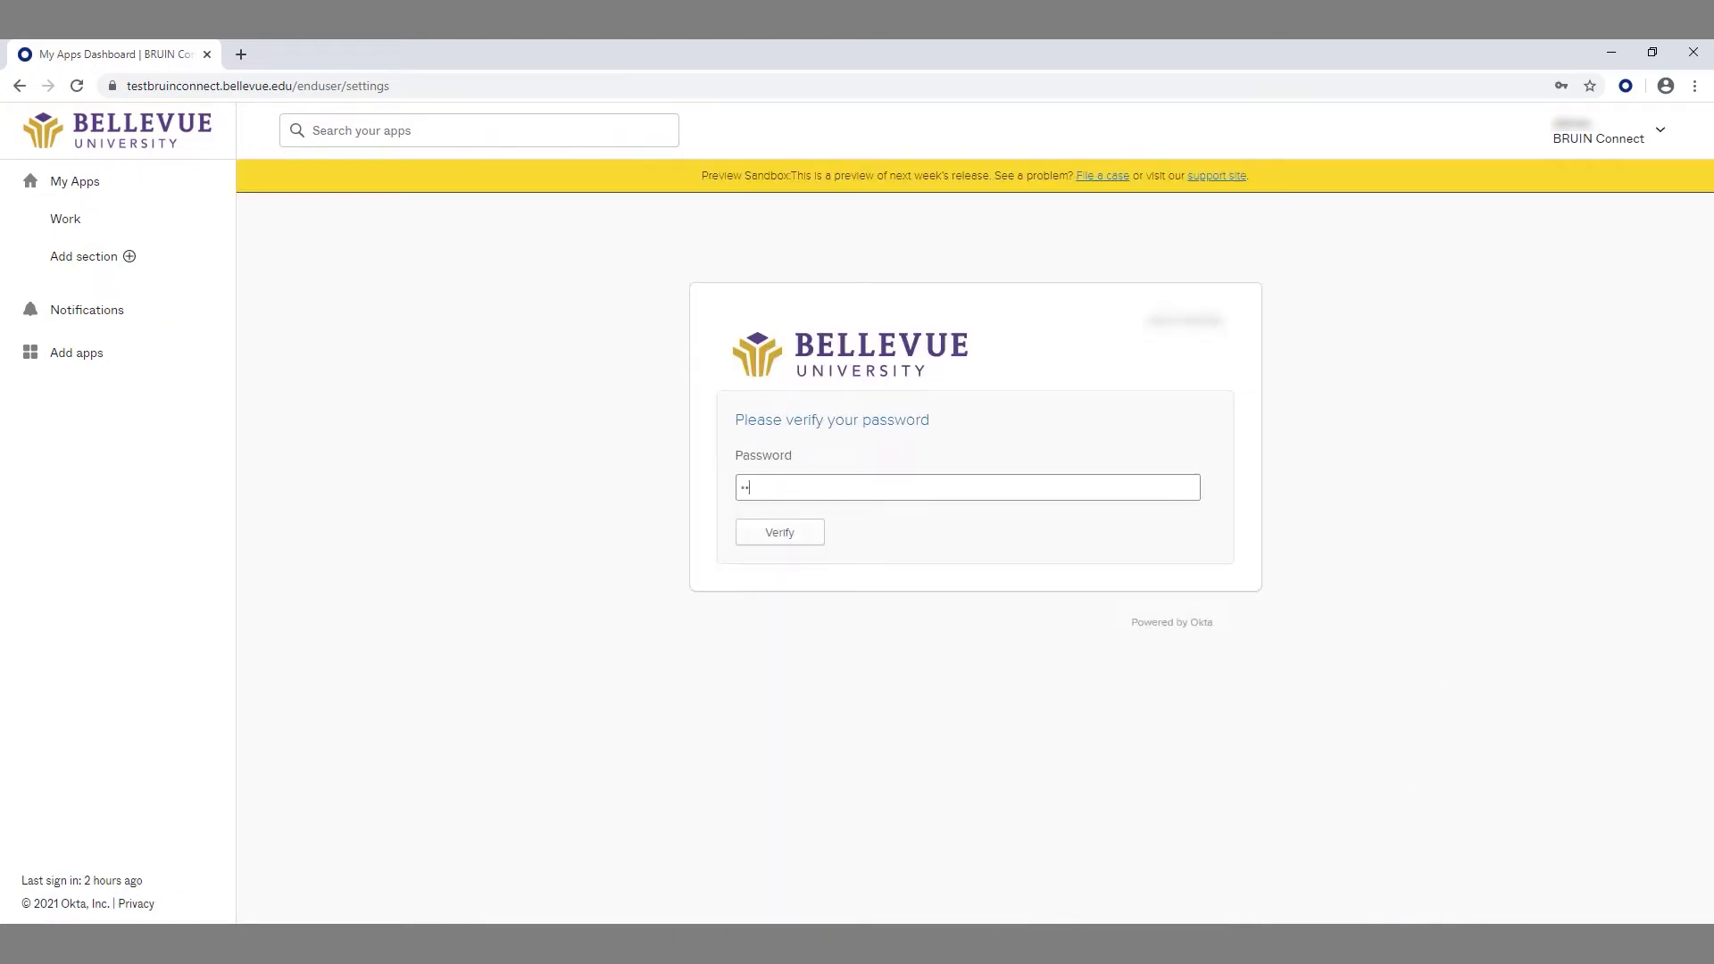
{"action": "key", "text": "Return"}
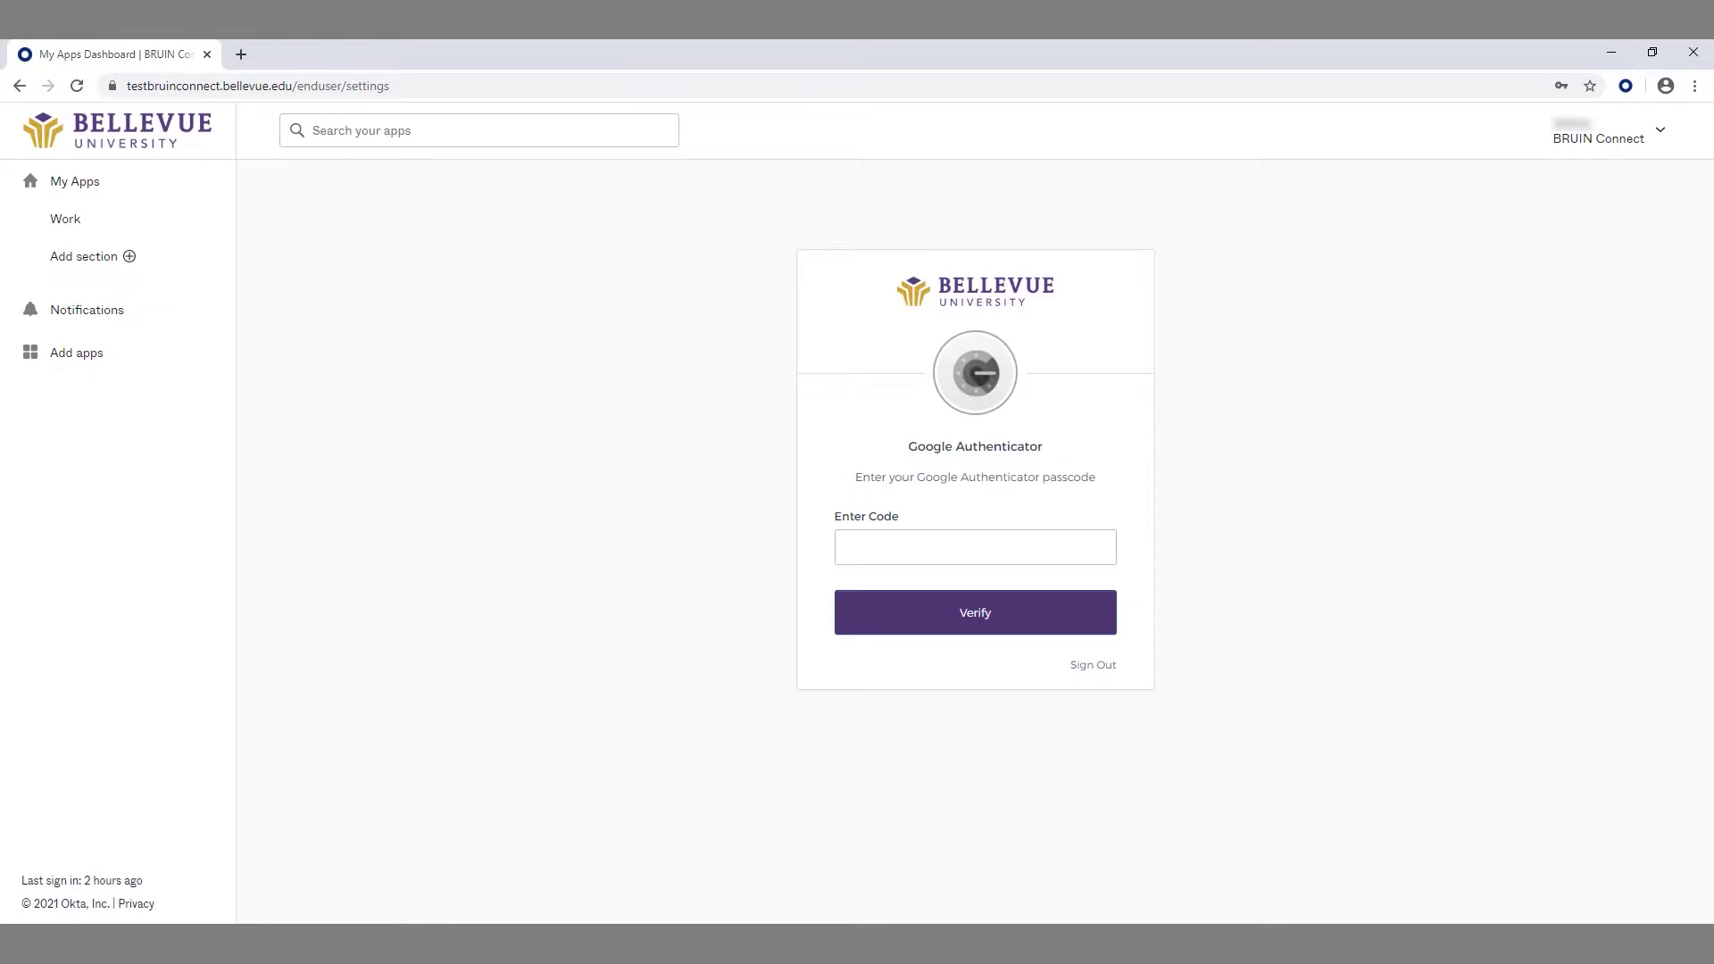
{"action": "left_click", "coordinate": [1029, 619]}
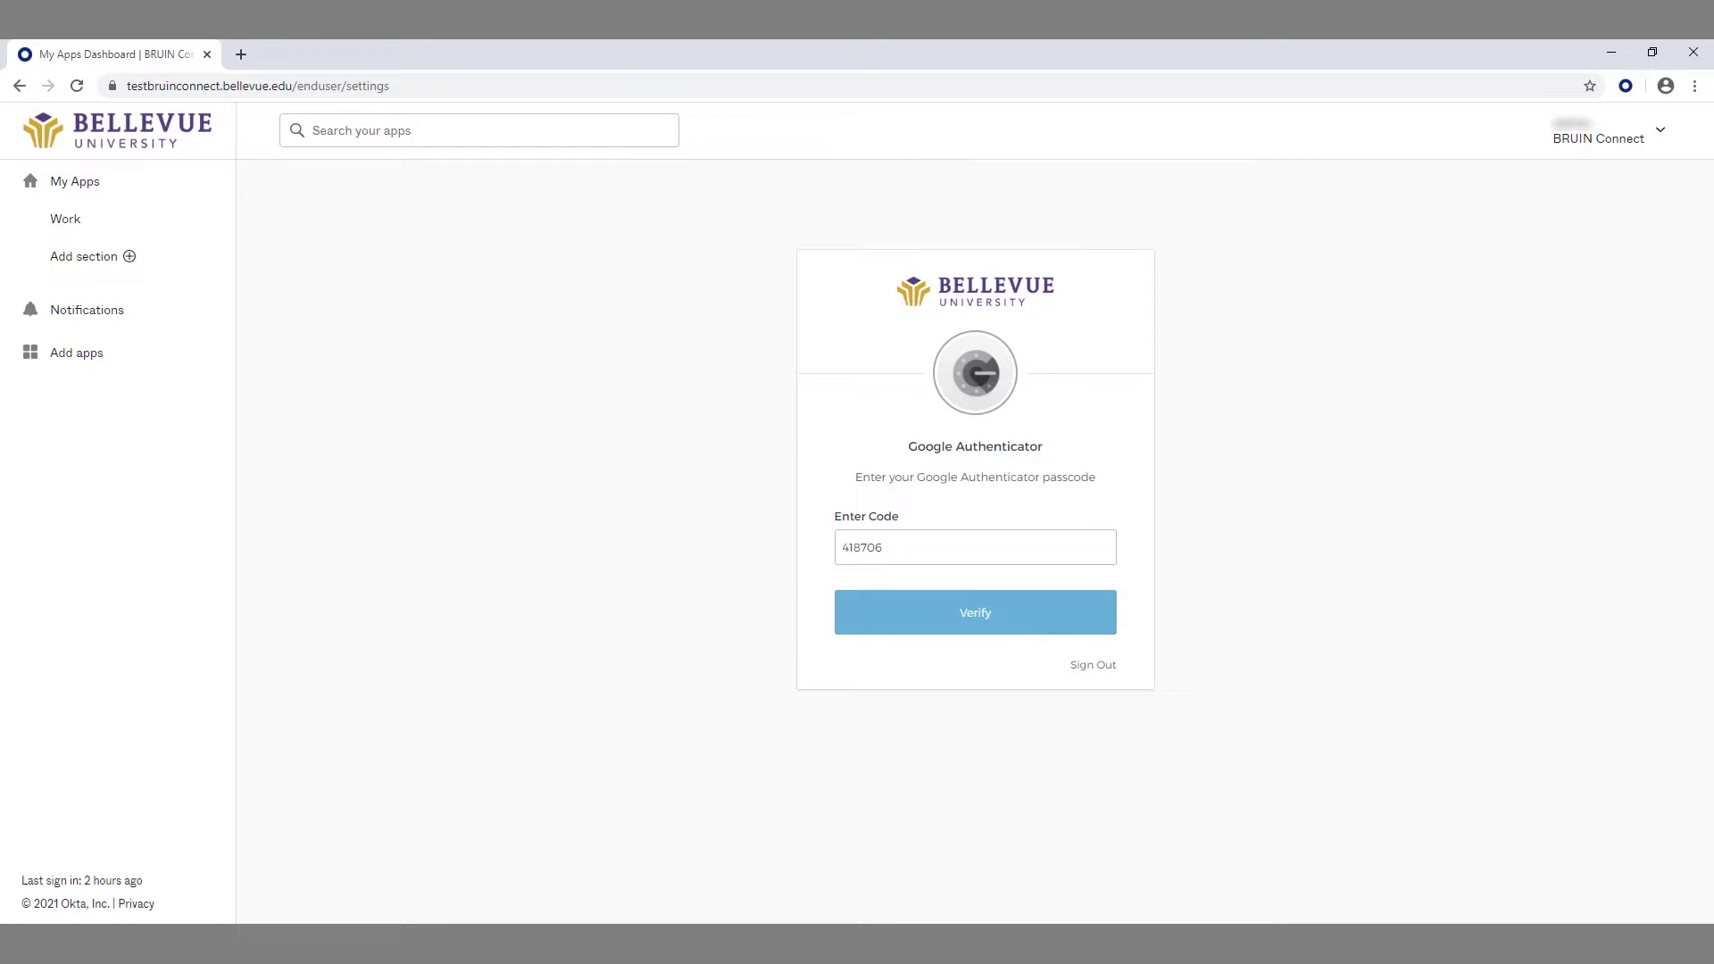
Restart Okta Verify setup with iPhone as the device and proceed to the QR code scan.
{"action": "scroll", "coordinate": [1709, 491], "scroll_direction": "down", "scroll_amount": 5}
{"action": "left_click_drag", "start_coordinate": [1710, 491], "coordinate": [1710, 714]}
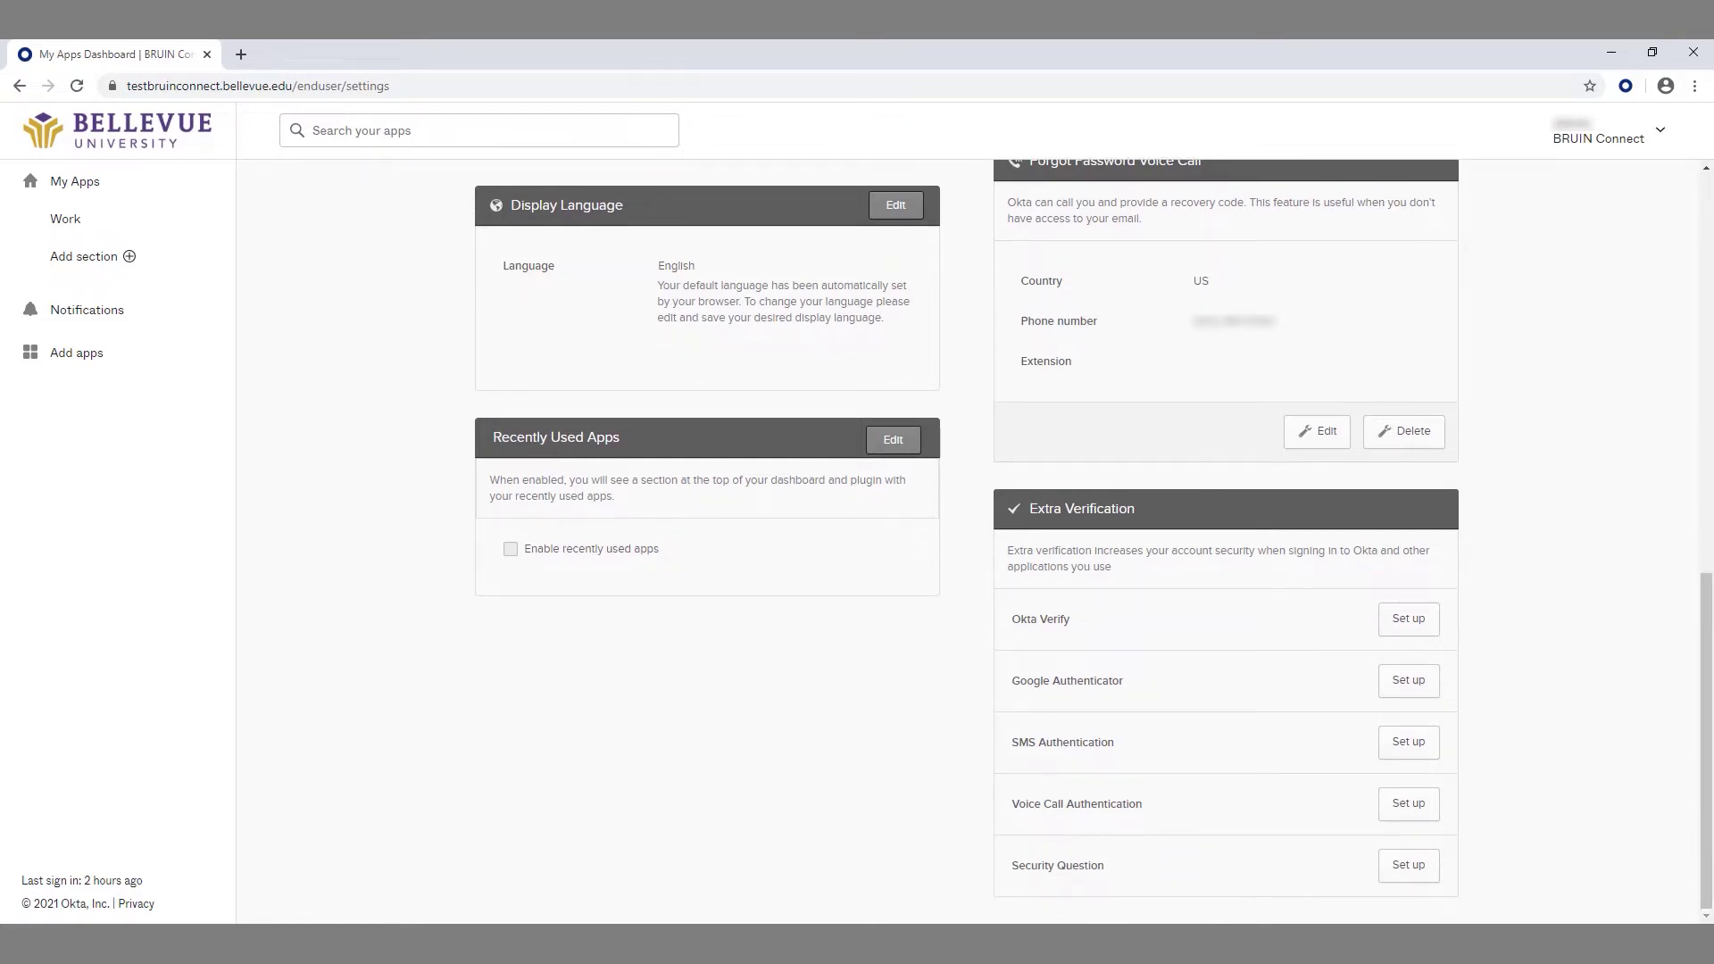
{"action": "left_click", "coordinate": [1408, 619]}
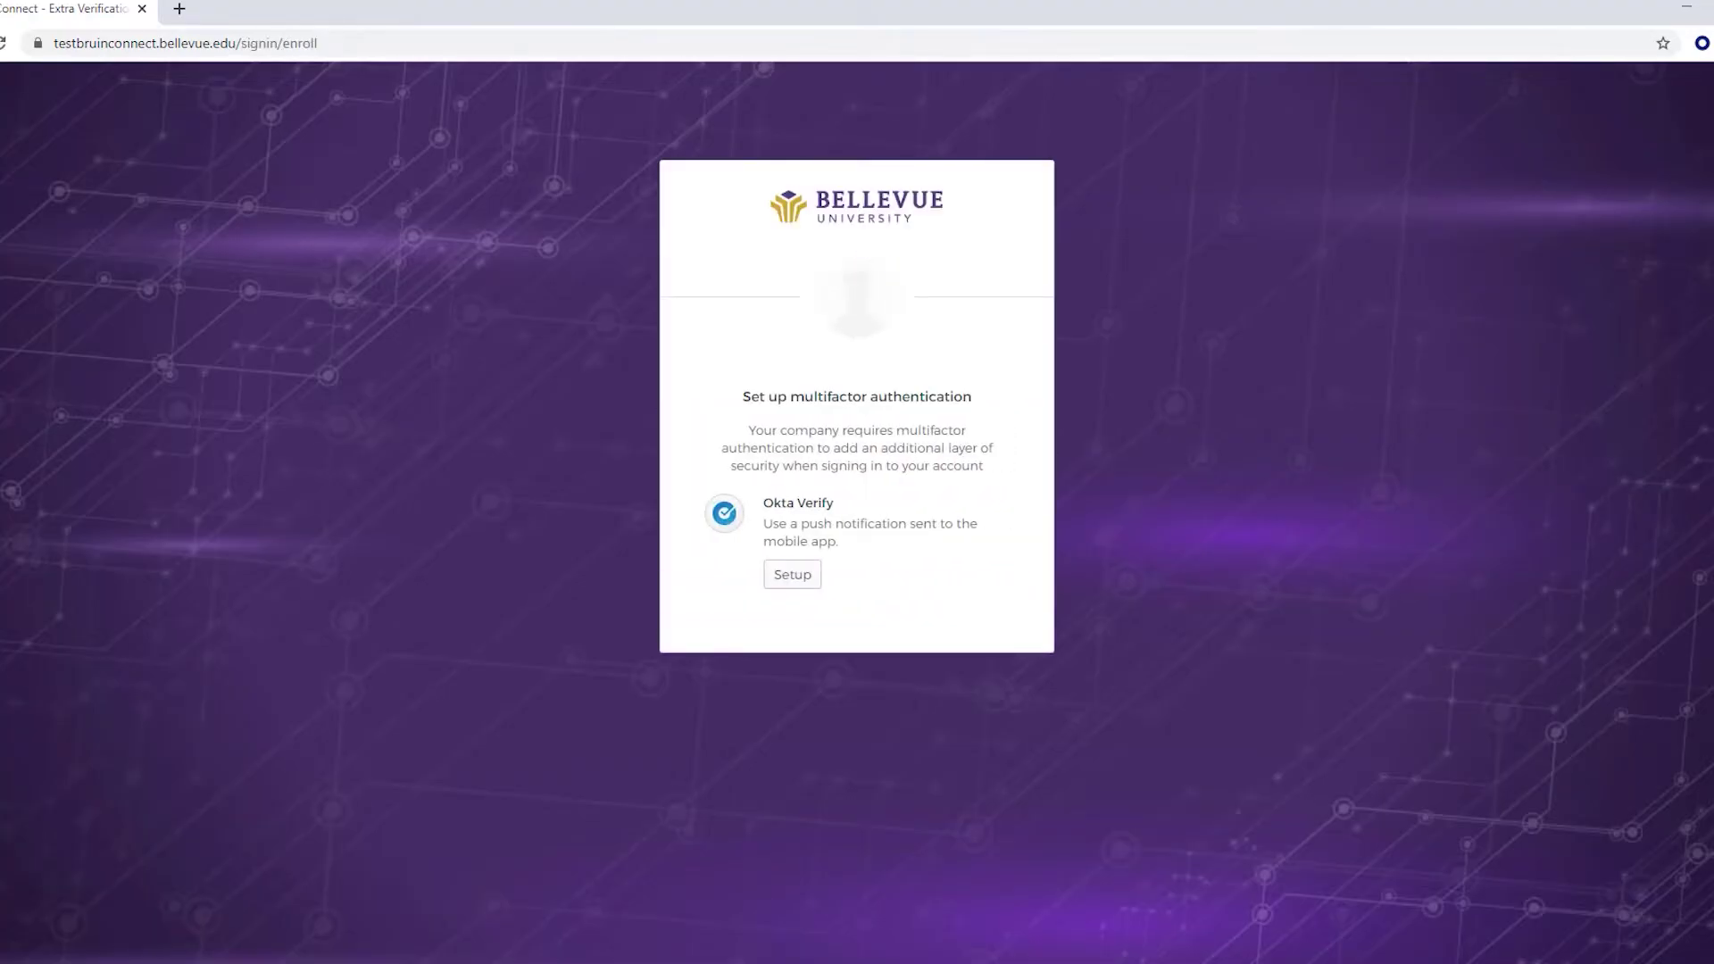
{"action": "left_click", "coordinate": [802, 579]}
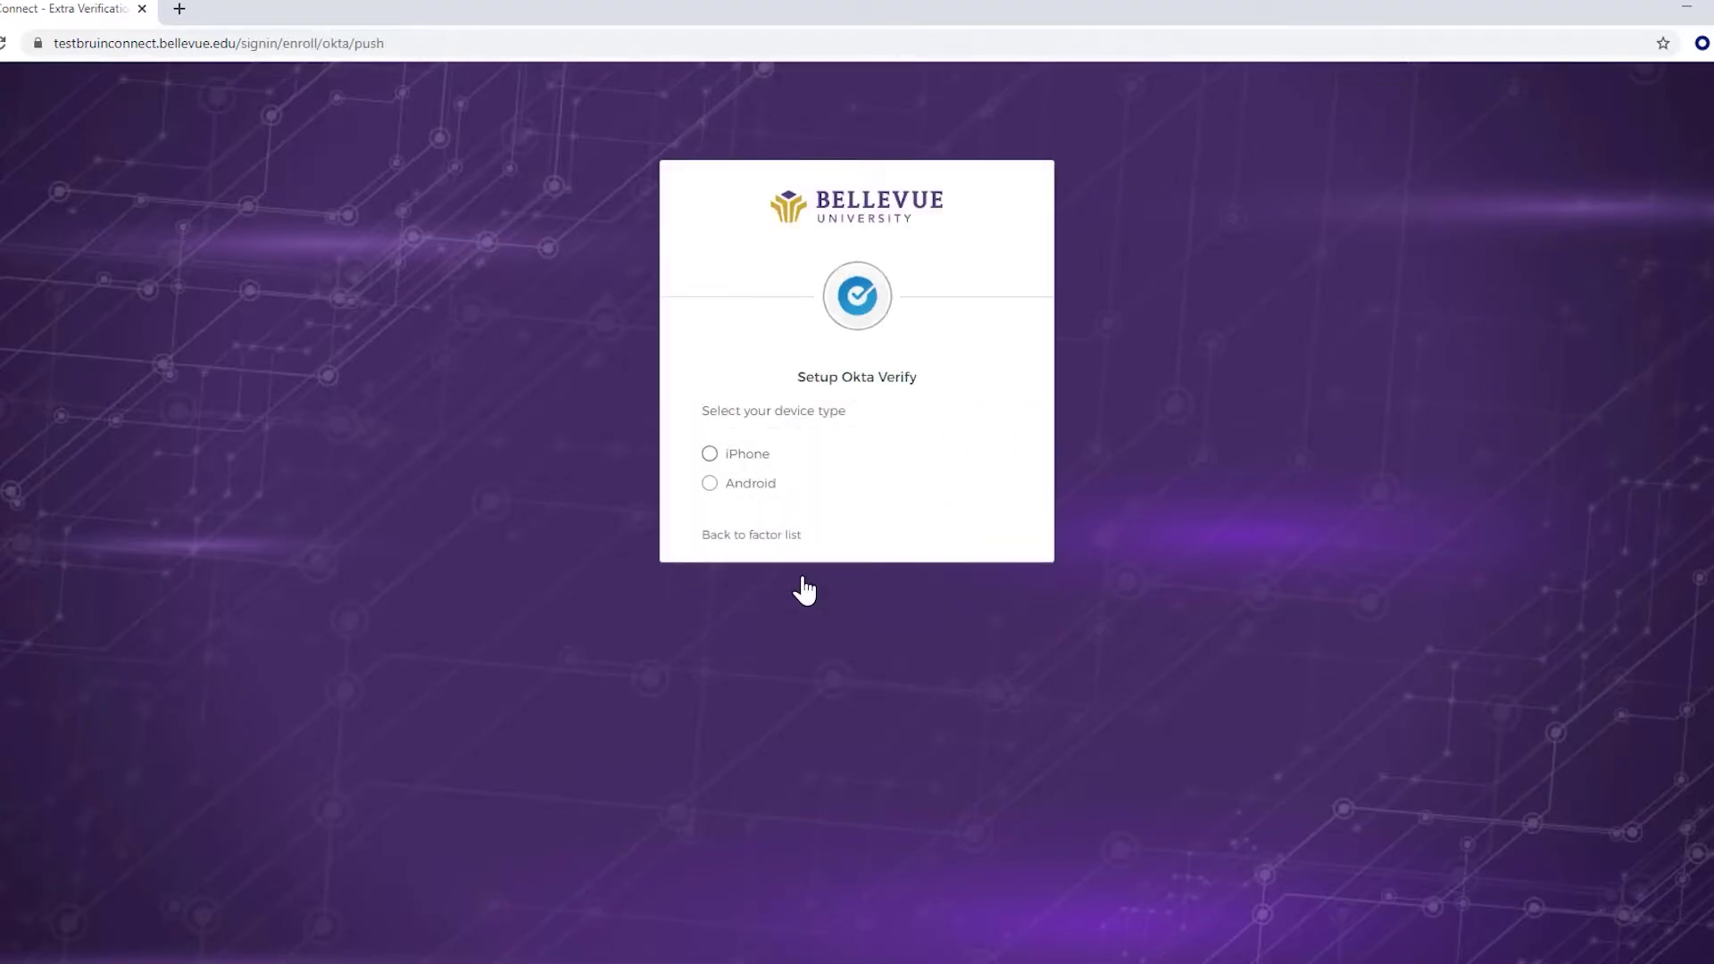
{"action": "left_click", "coordinate": [709, 454]}
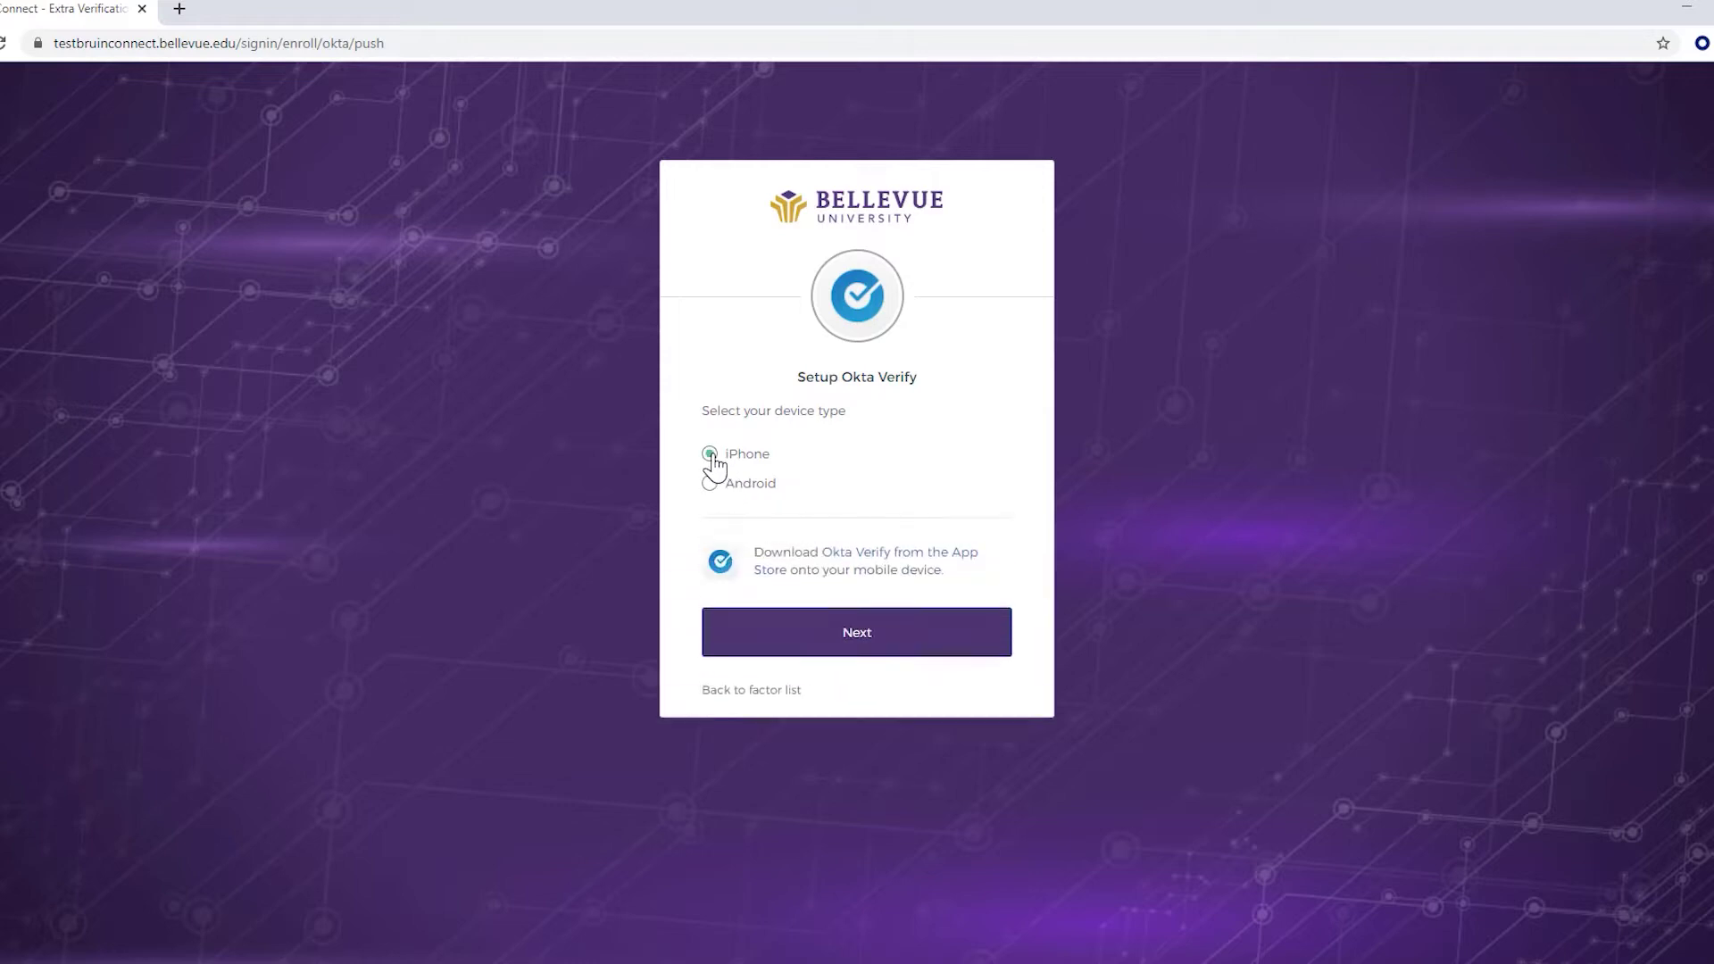
{"action": "left_click", "coordinate": [709, 483]}
{"action": "key", "text": "Up"}
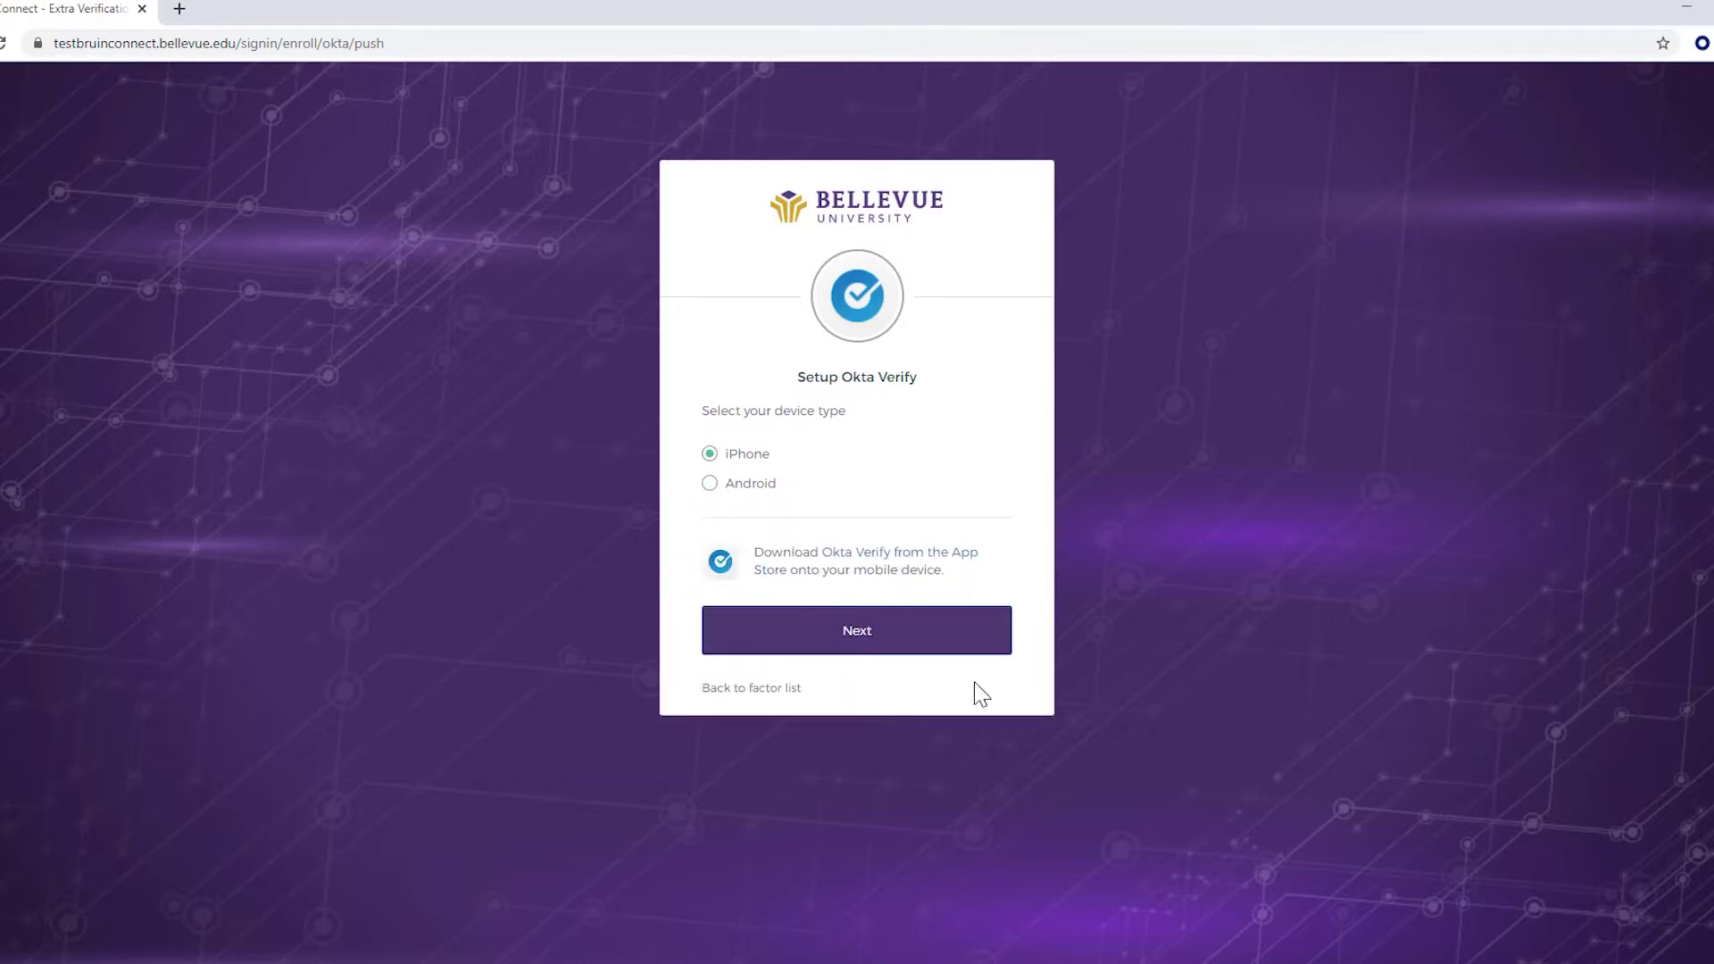
{"action": "left_click", "coordinate": [950, 639]}
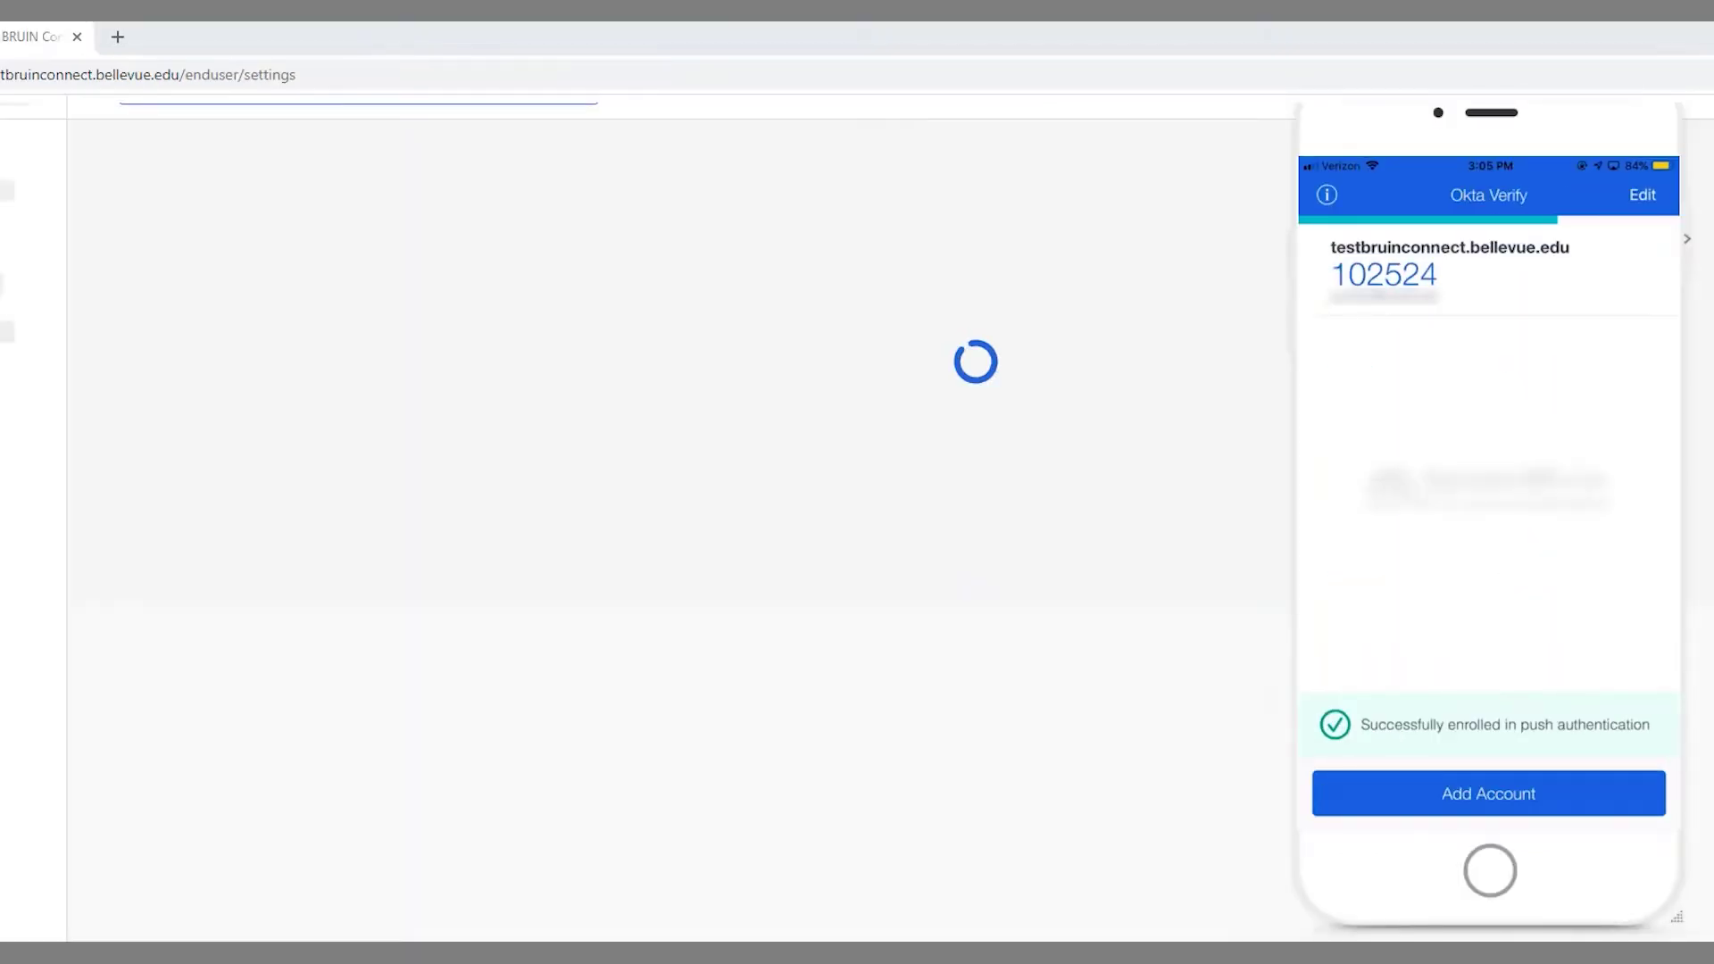
Zoom the Scan barcode page in twice so the QR code is large enough to scan.
{"action": "scroll", "coordinate": [1709, 661], "scroll_direction": "down", "scroll_amount": 7}
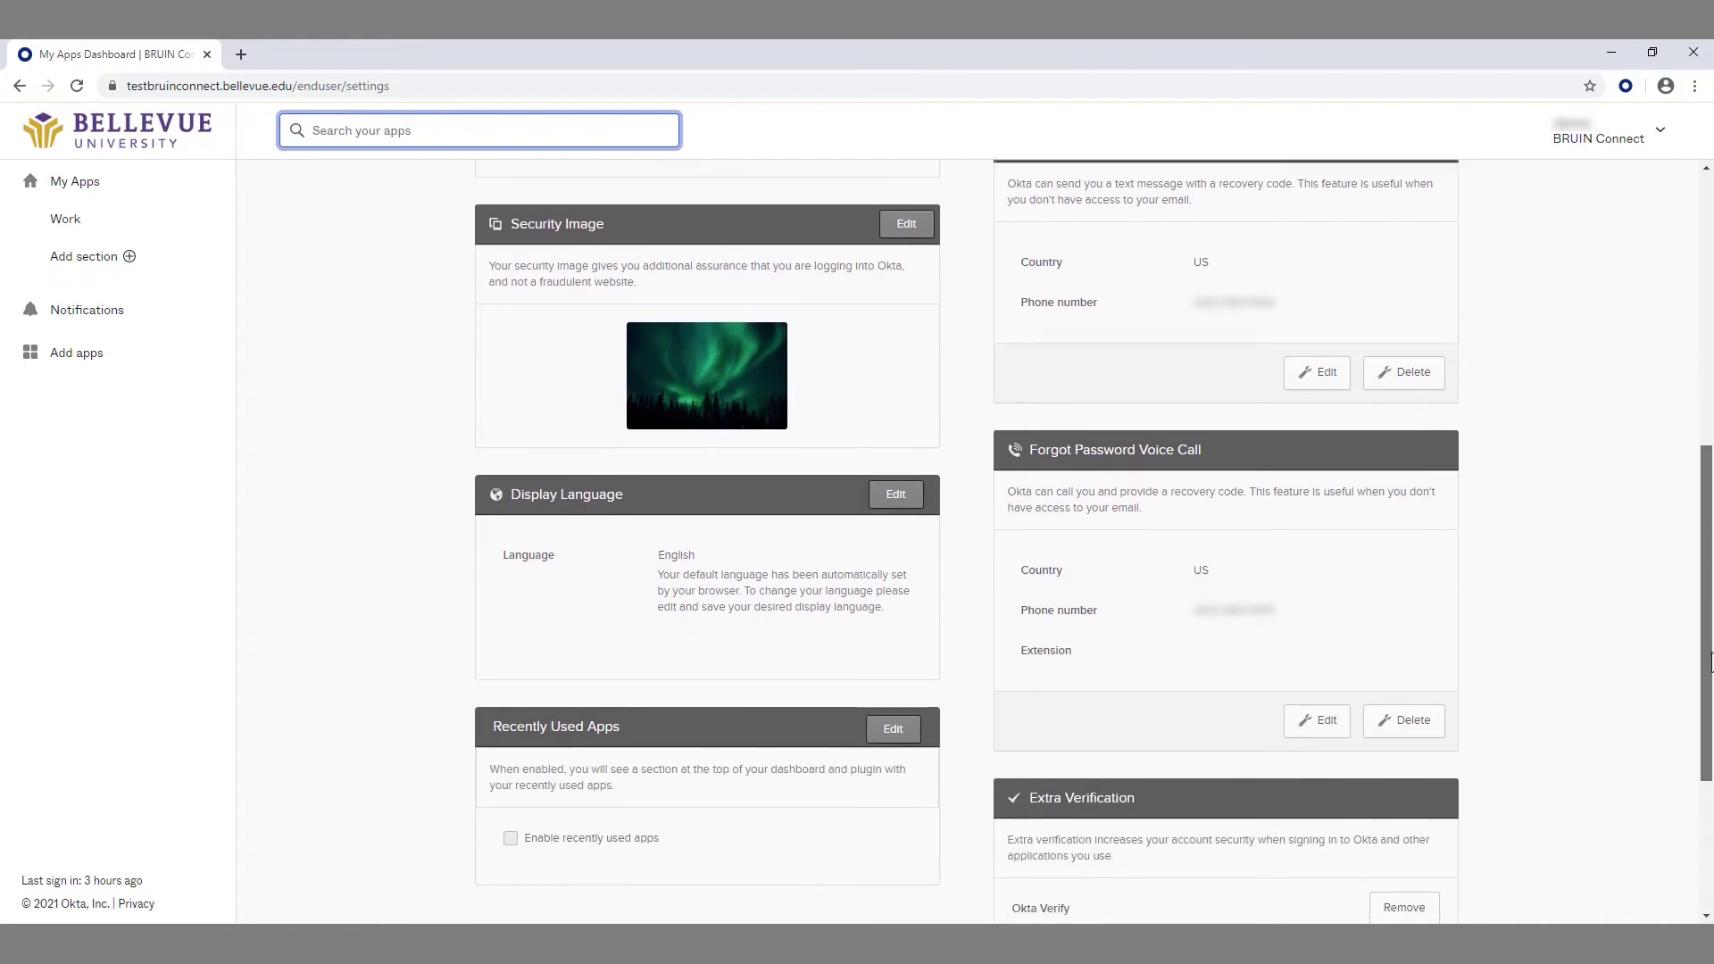
{"action": "scroll", "coordinate": [1709, 660], "scroll_direction": "down", "scroll_amount": 3}
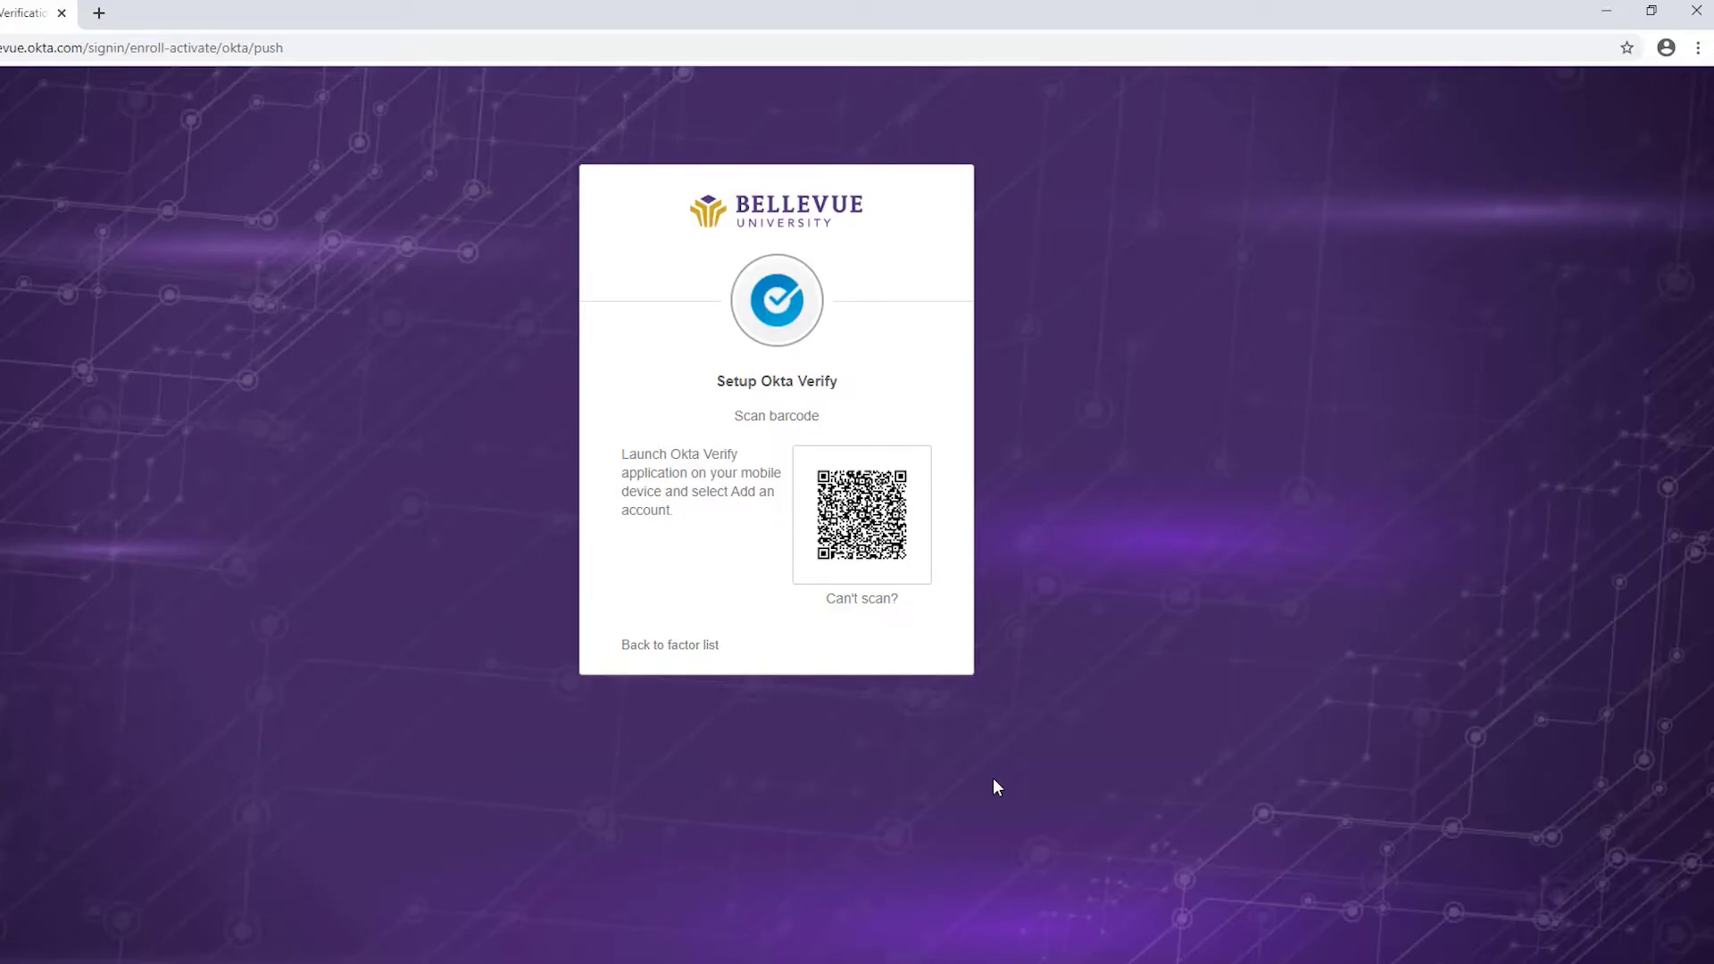
{"action": "key", "text": "ctrl+plus"}
{"action": "key", "text": "ctrl+plus"}
{"action": "key", "text": "ctrl+plus"}
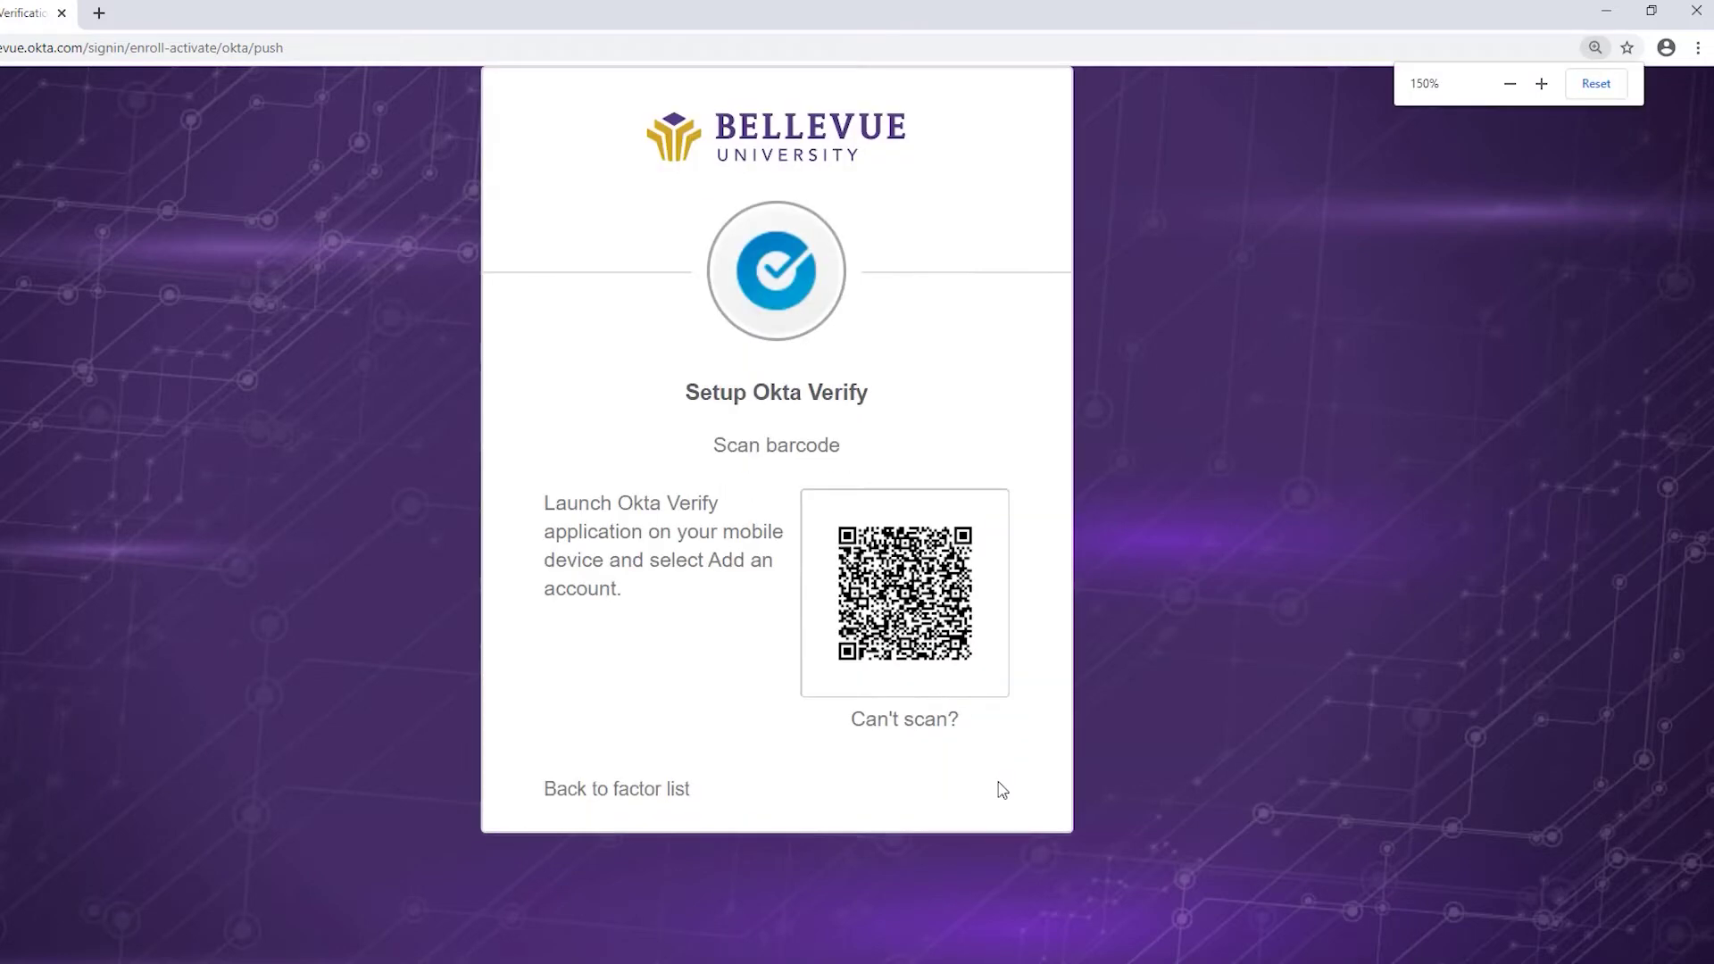
{"action": "key", "text": "ctrl+plus"}
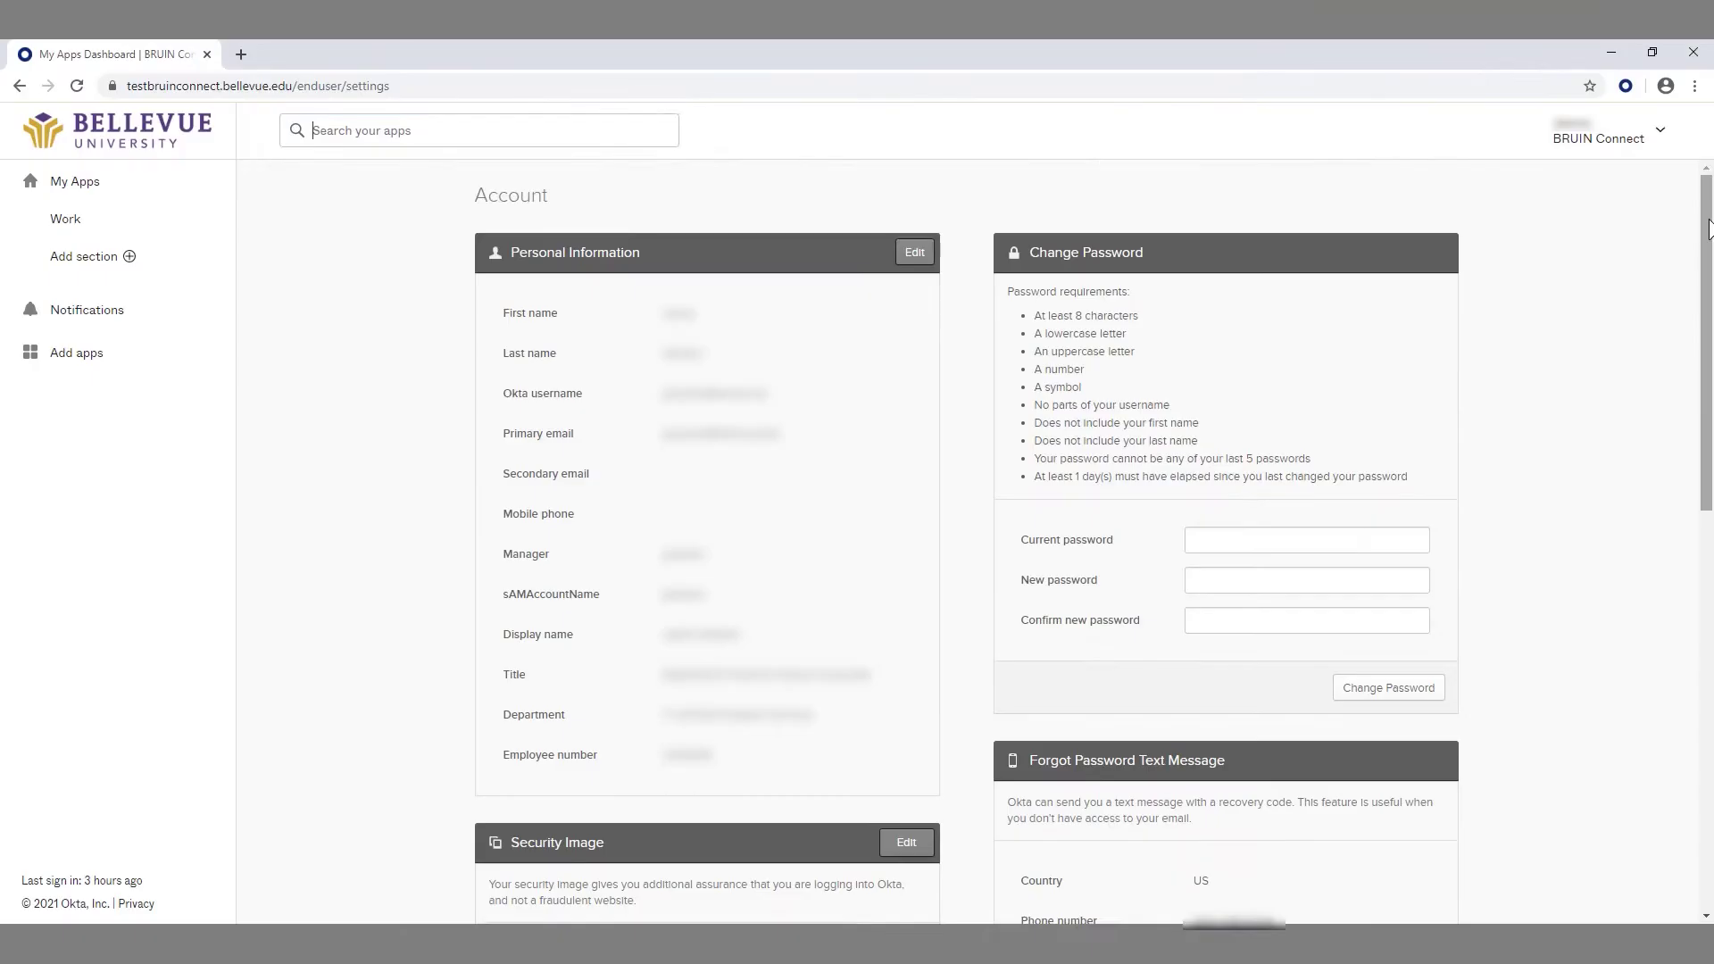
{"action": "left_click_drag", "start_coordinate": [1710, 254], "coordinate": [1698, 667]}
Start Google Authenticator setup, choose the phone type, and continue to the barcode step.
{"action": "left_click", "coordinate": [1417, 681]}
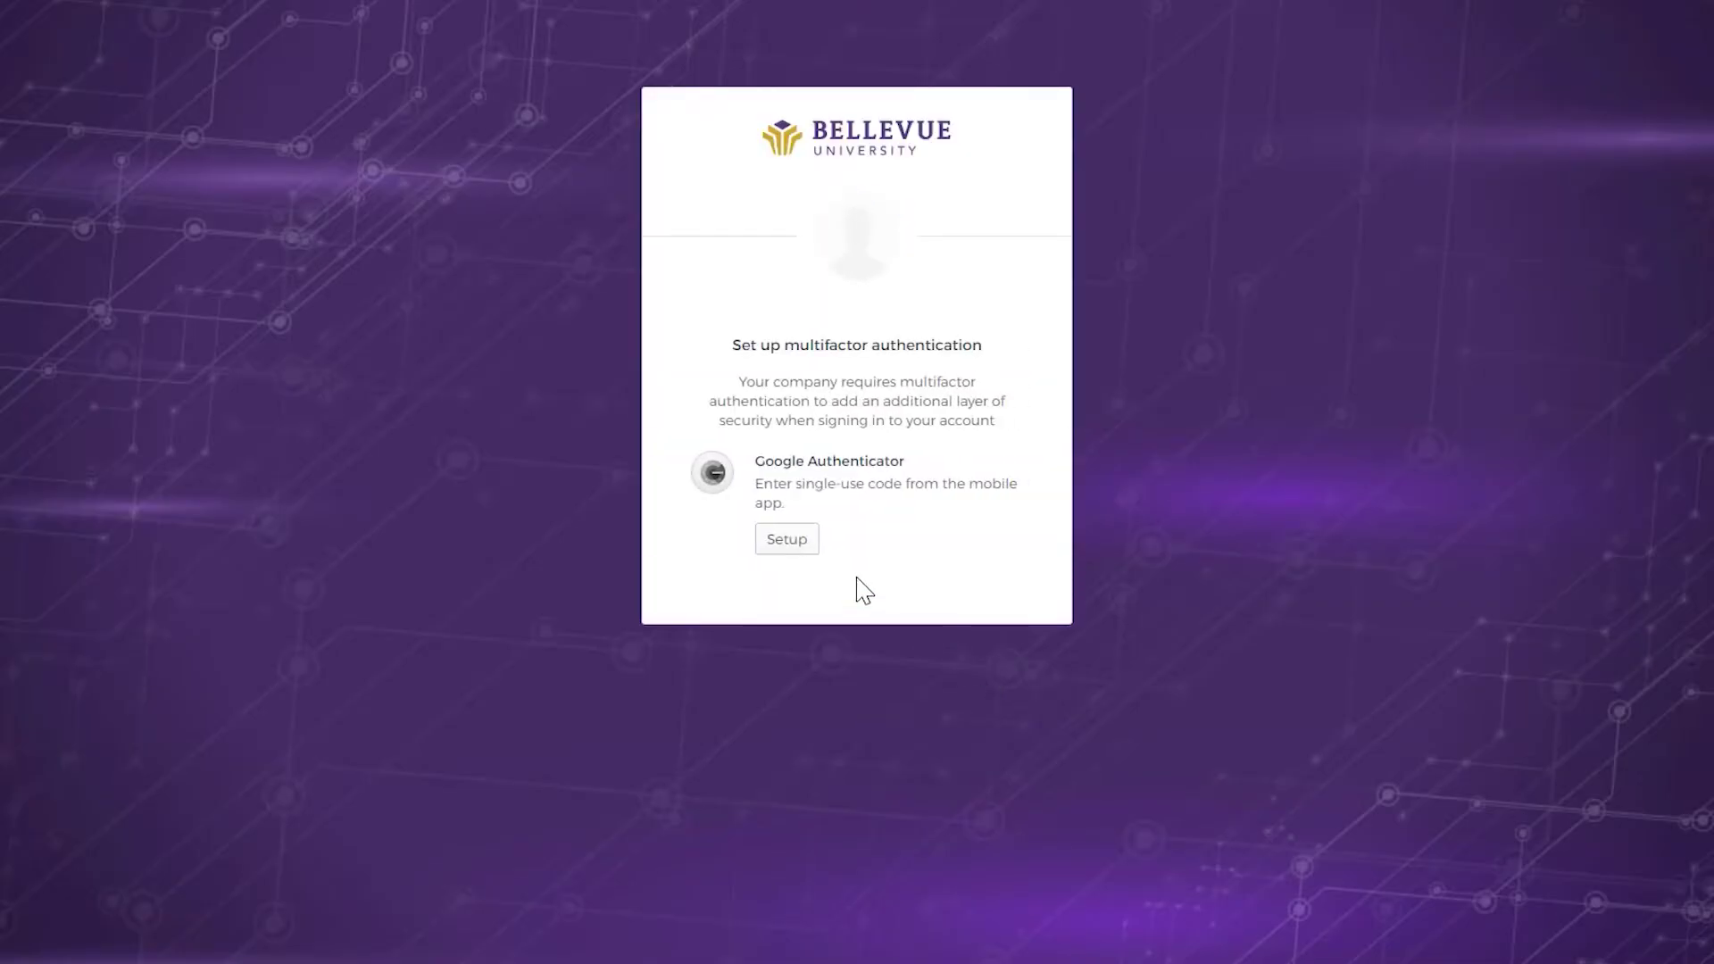
{"action": "left_click", "coordinate": [800, 543]}
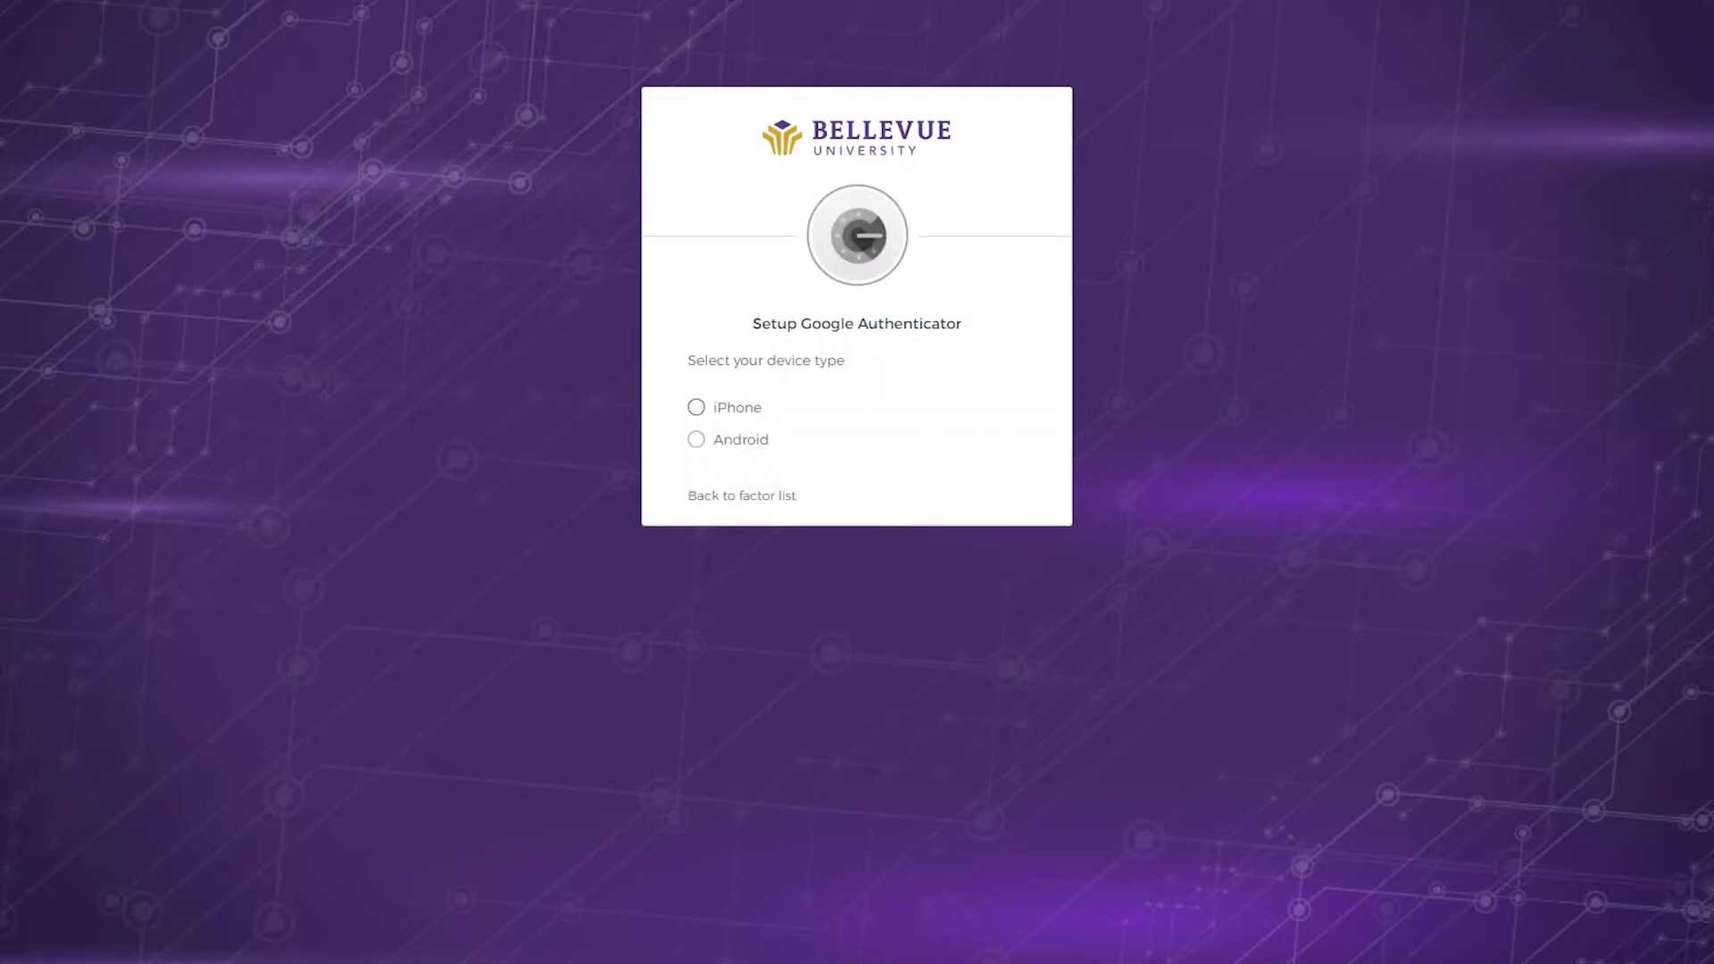
{"action": "left_click", "coordinate": [696, 408]}
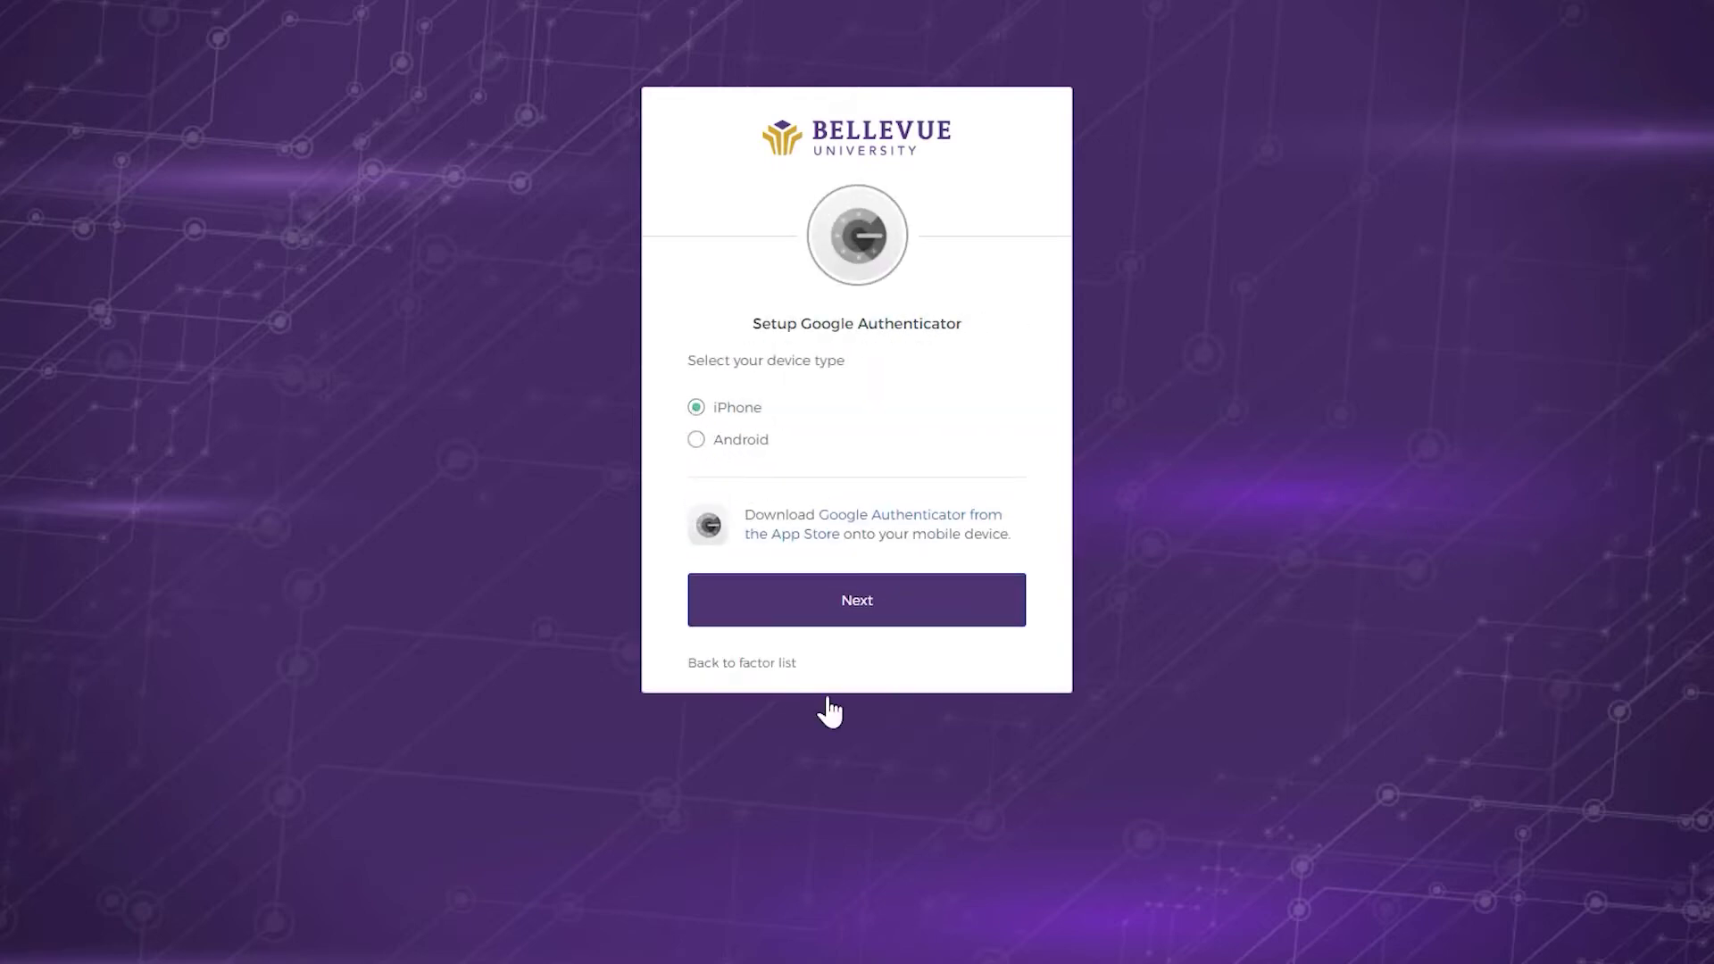
{"action": "left_click", "coordinate": [697, 440]}
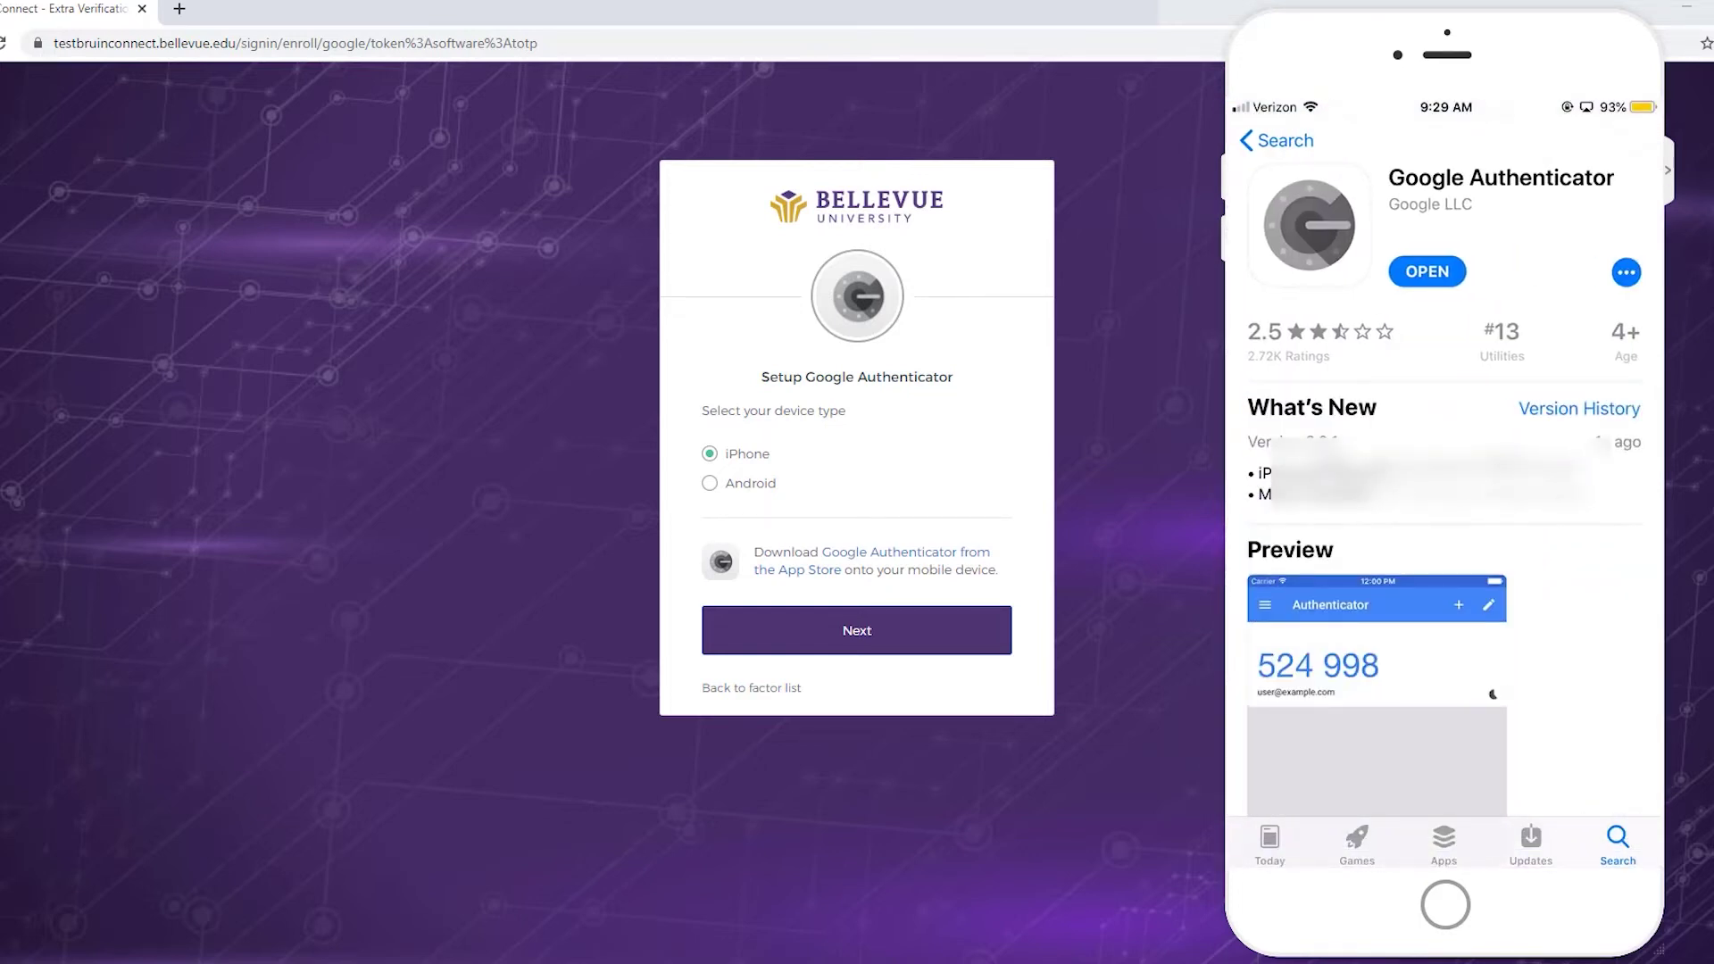
{"action": "left_click", "coordinate": [925, 639]}
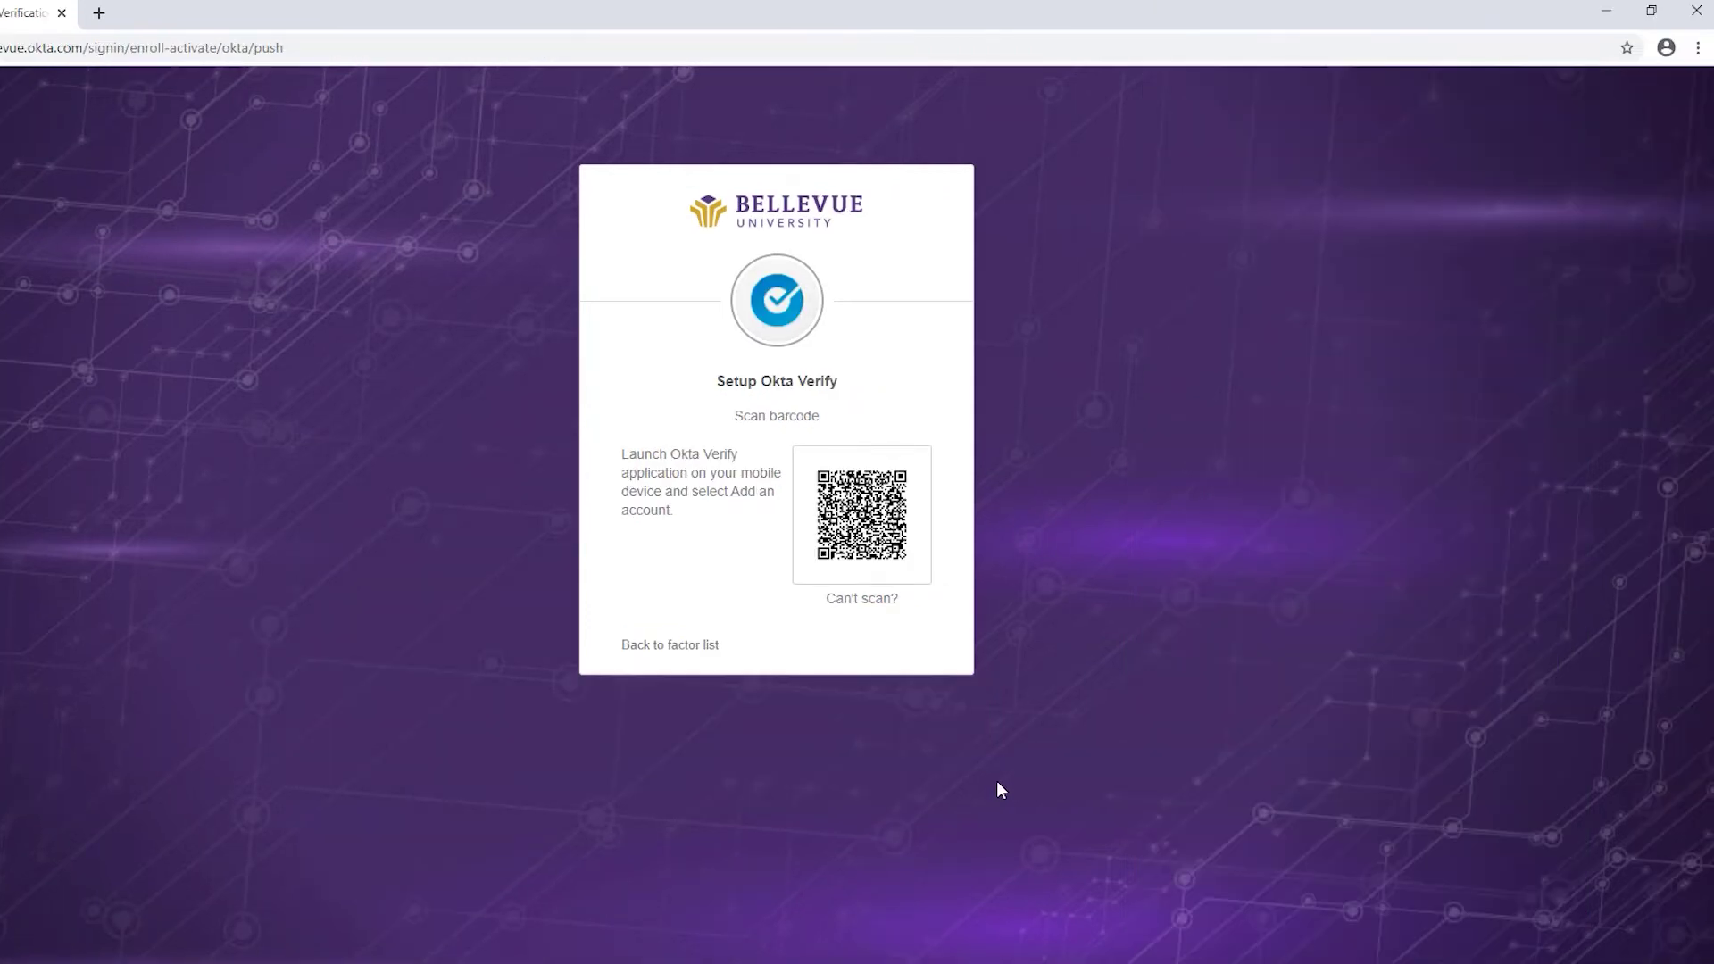
Enlarge the page to 175%, then enter the Google Authenticator code to verify.
{"action": "key", "text": "ctrl+plus"}
{"action": "key", "text": "ctrl+plus"}
{"action": "key", "text": "ctrl+plus"}
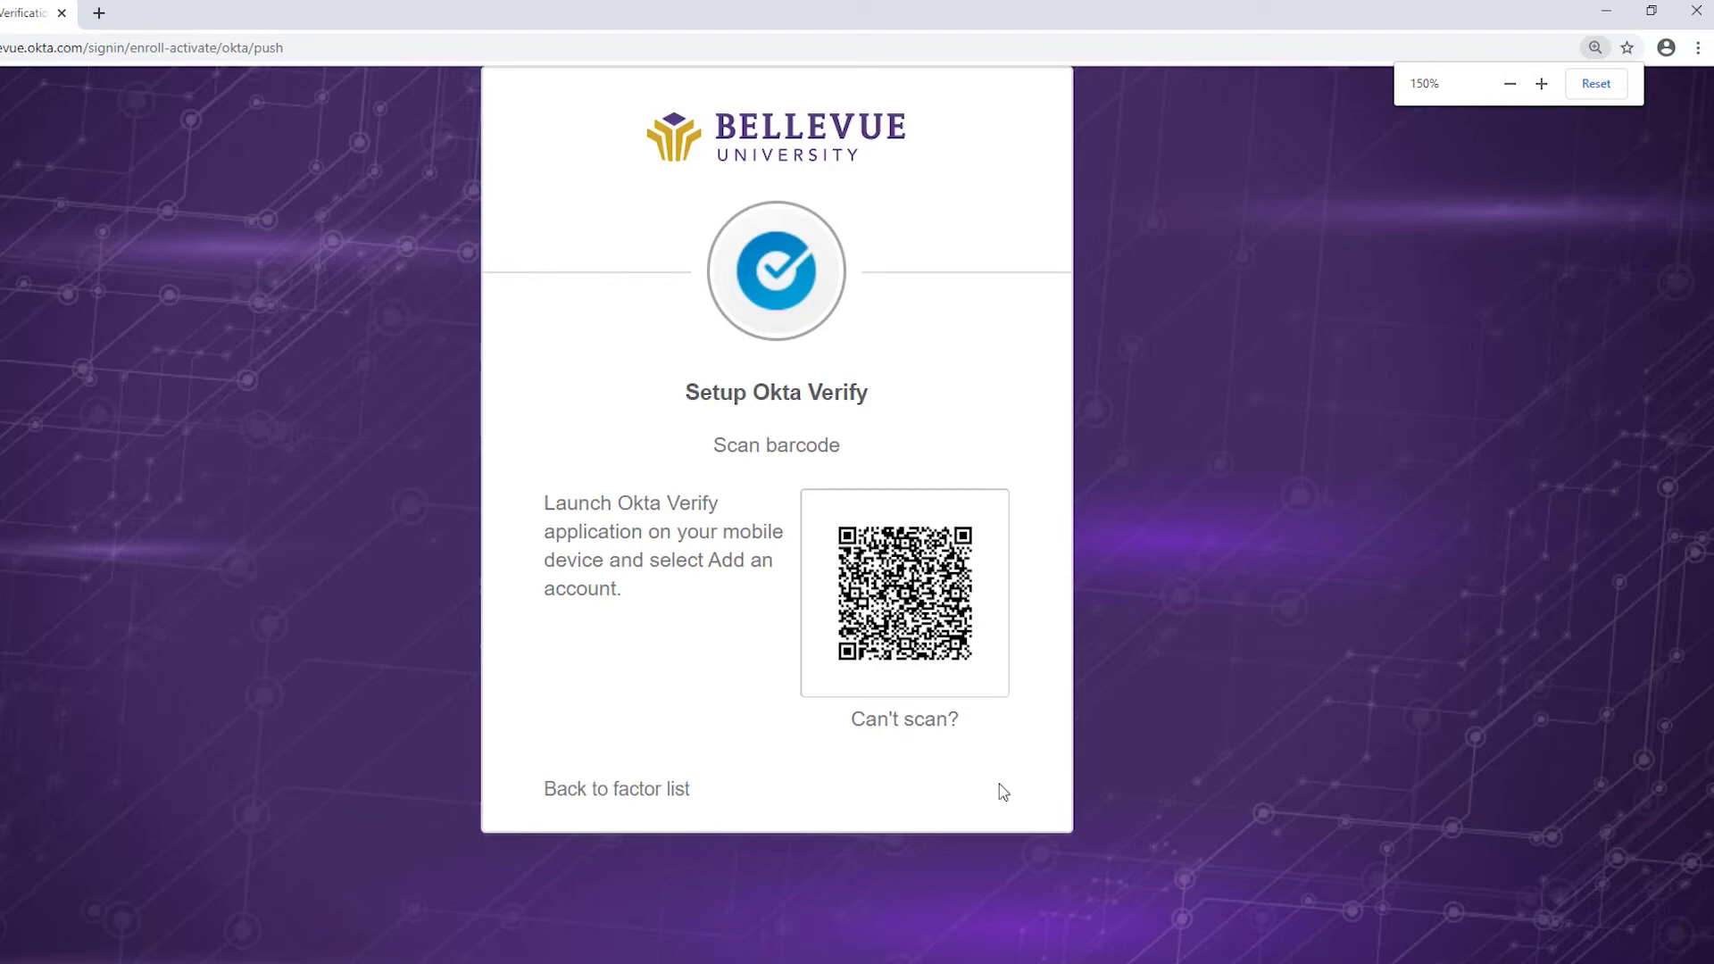
{"action": "key", "text": "ctrl+plus"}
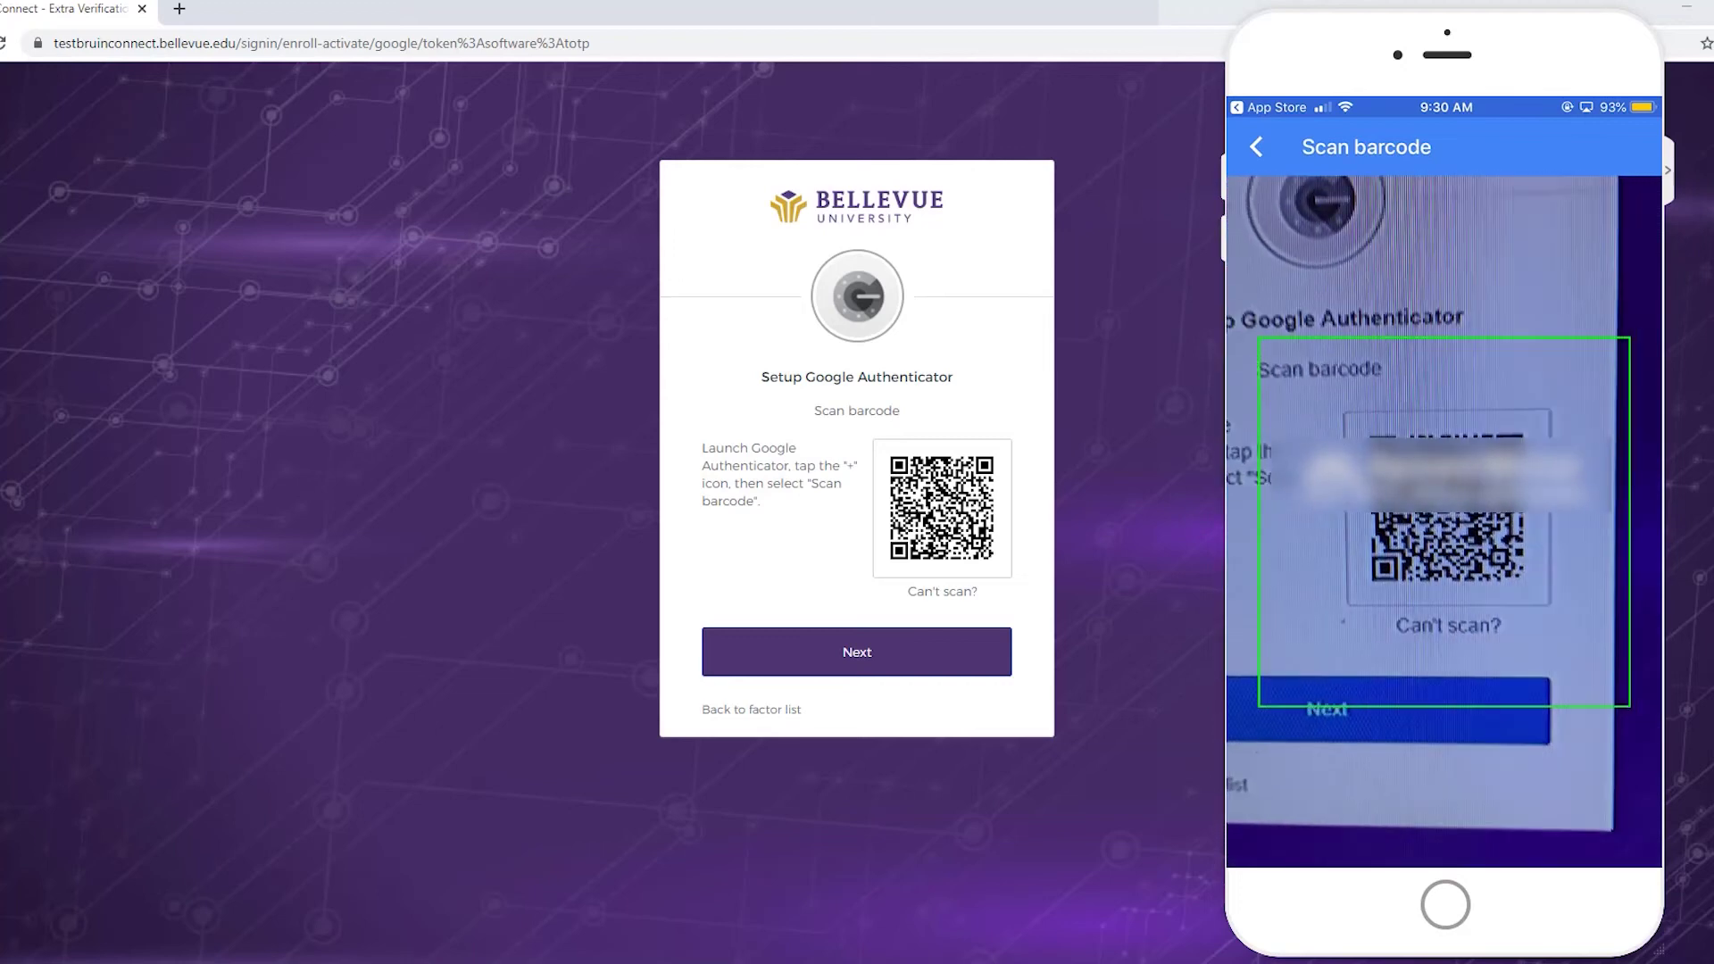
{"action": "left_click", "coordinate": [923, 660]}
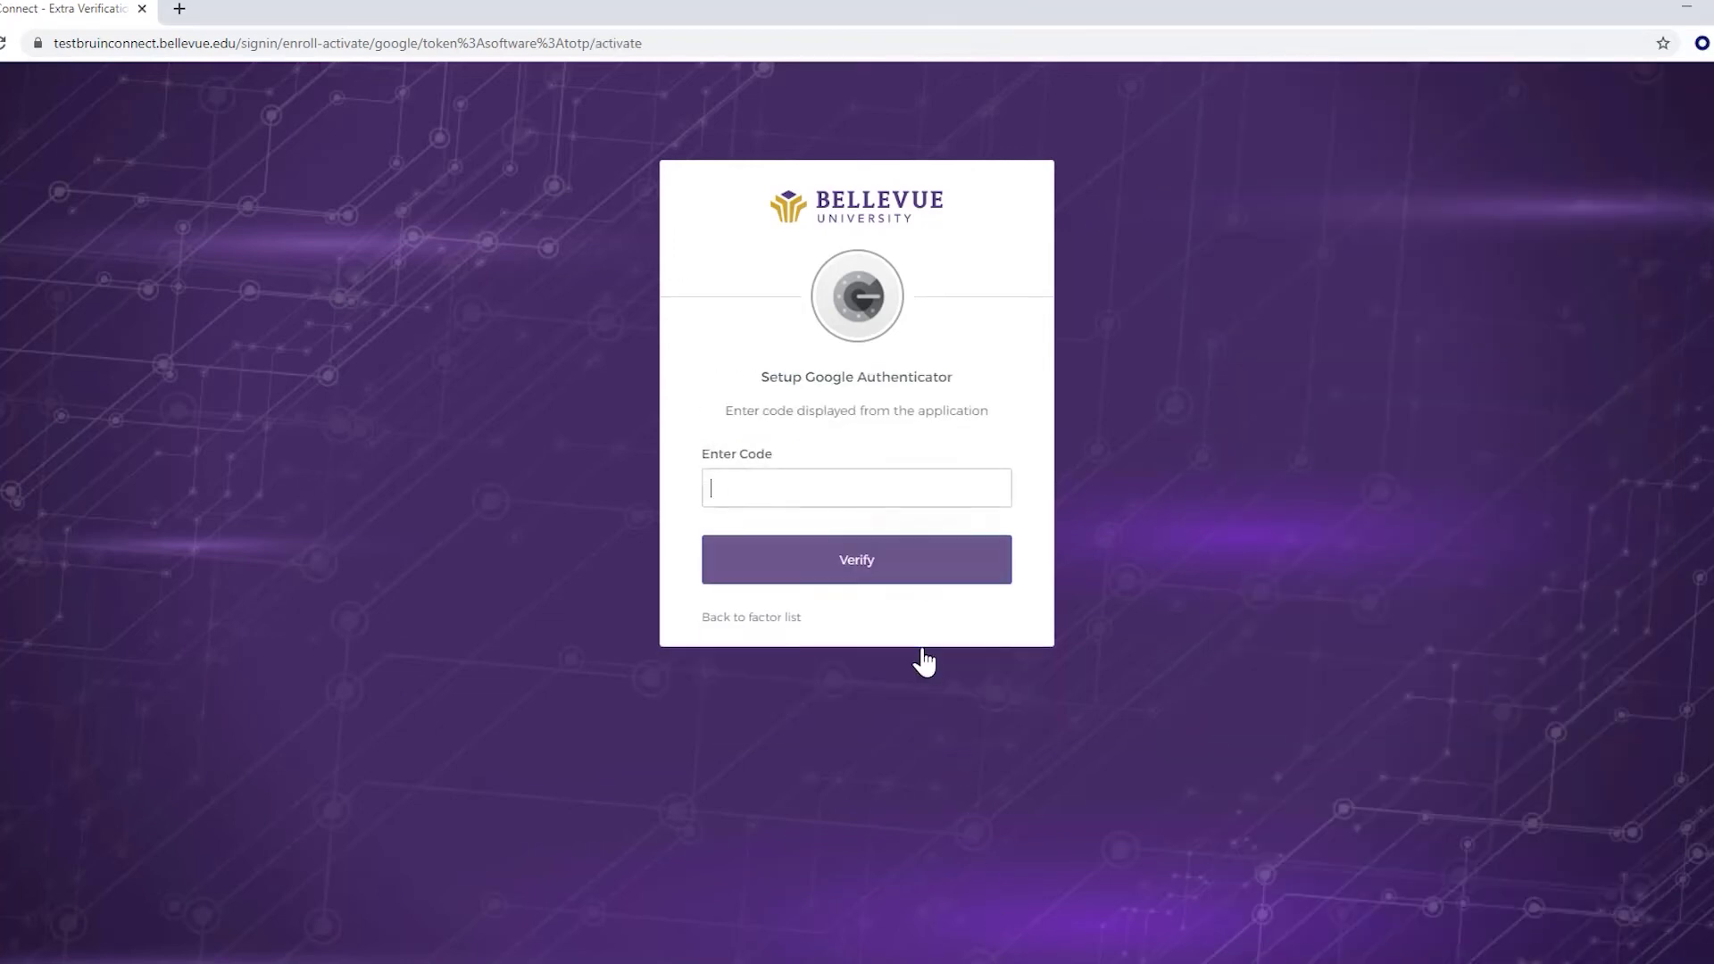
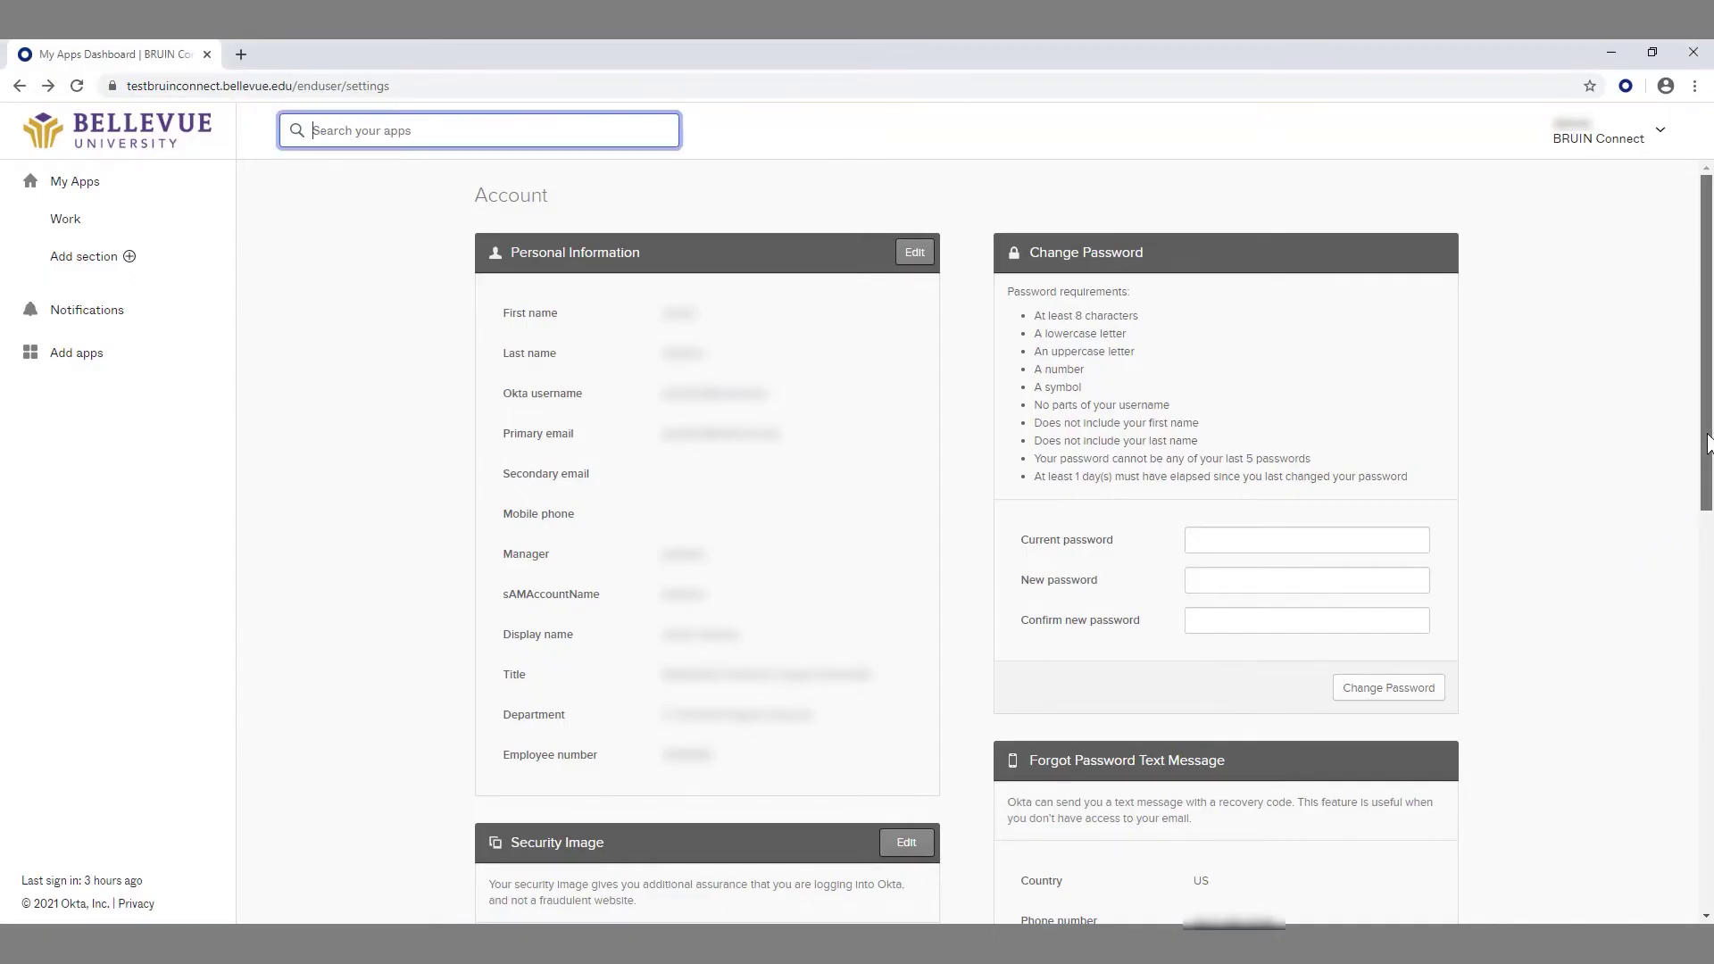
{"action": "scroll", "coordinate": [1706, 534], "scroll_direction": "down", "scroll_amount": 2}
{"action": "left_click_drag", "start_coordinate": [1706, 534], "coordinate": [1707, 847]}
Open SMS Authentication setup, have a code texted to the phone, and submit it.
{"action": "left_click", "coordinate": [1409, 748]}
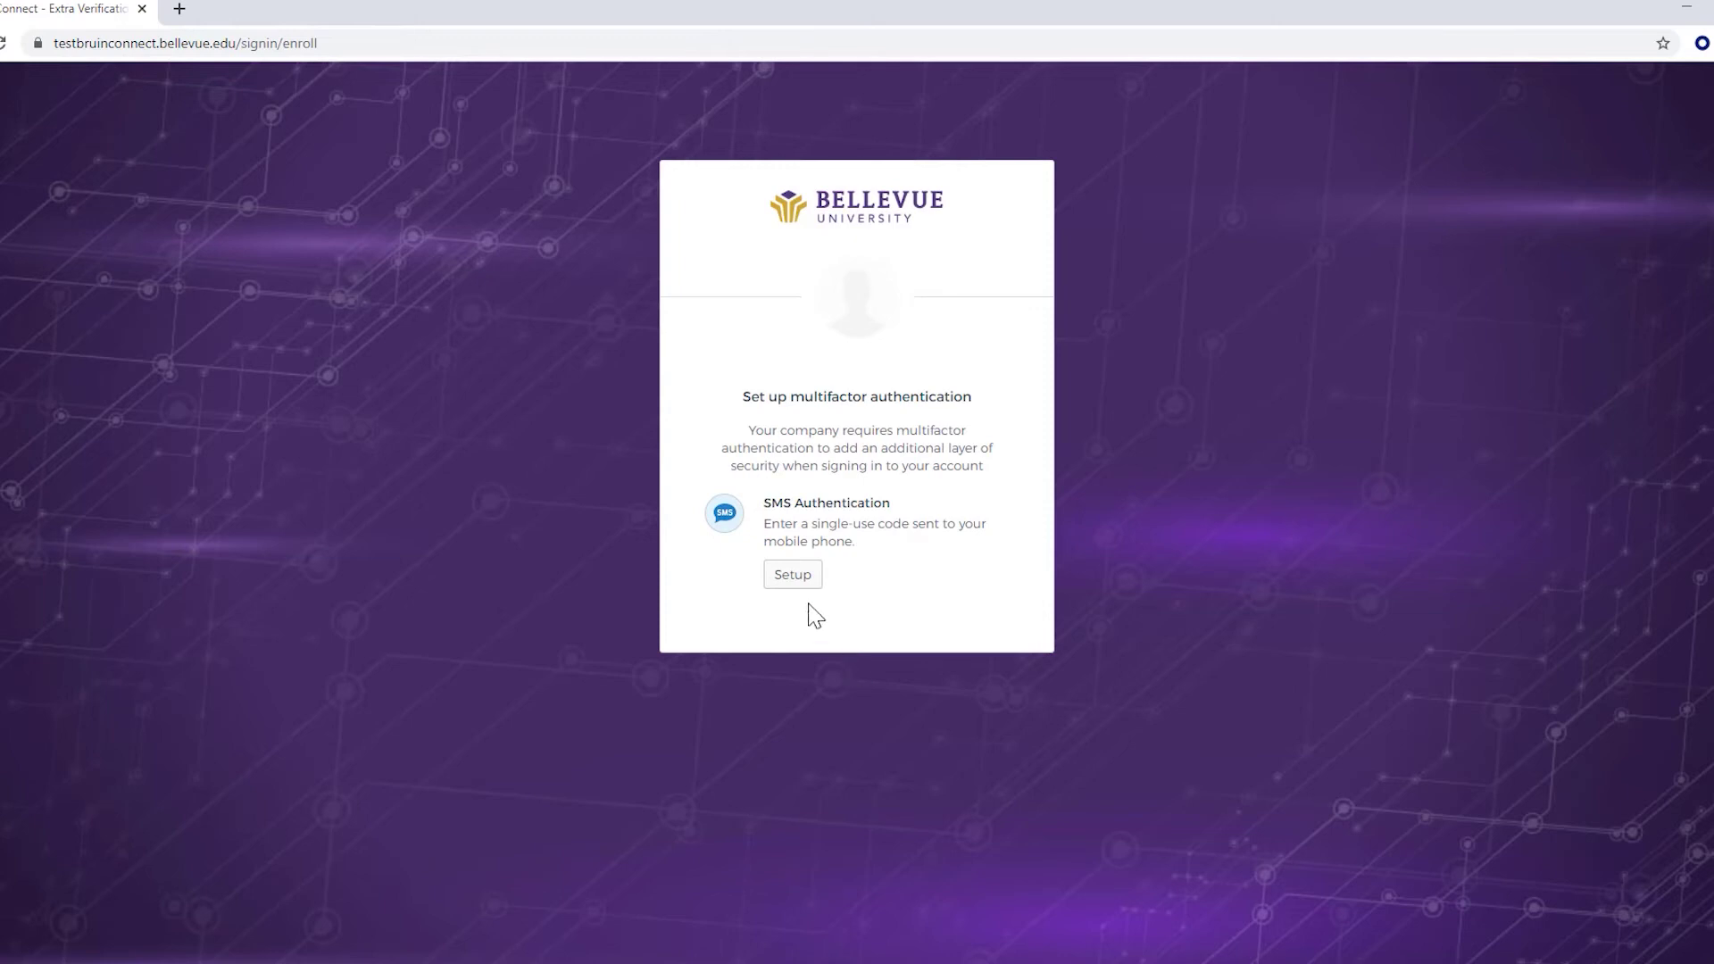
{"action": "left_click", "coordinate": [794, 577]}
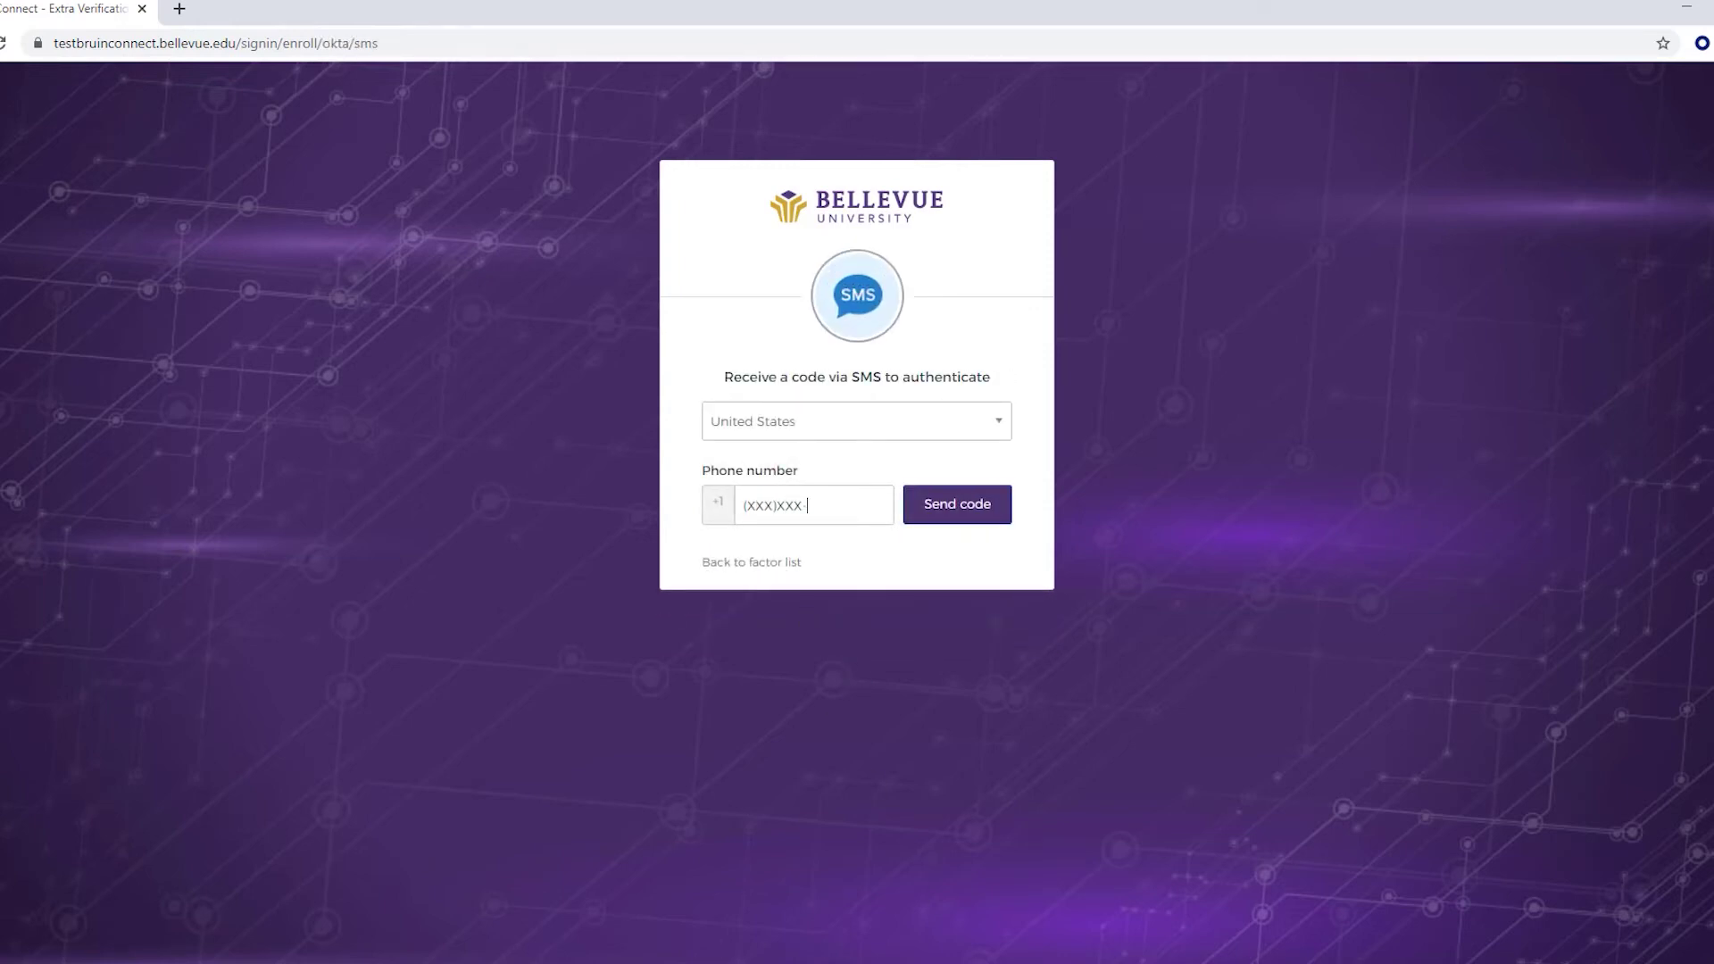
{"action": "left_click", "coordinate": [976, 507]}
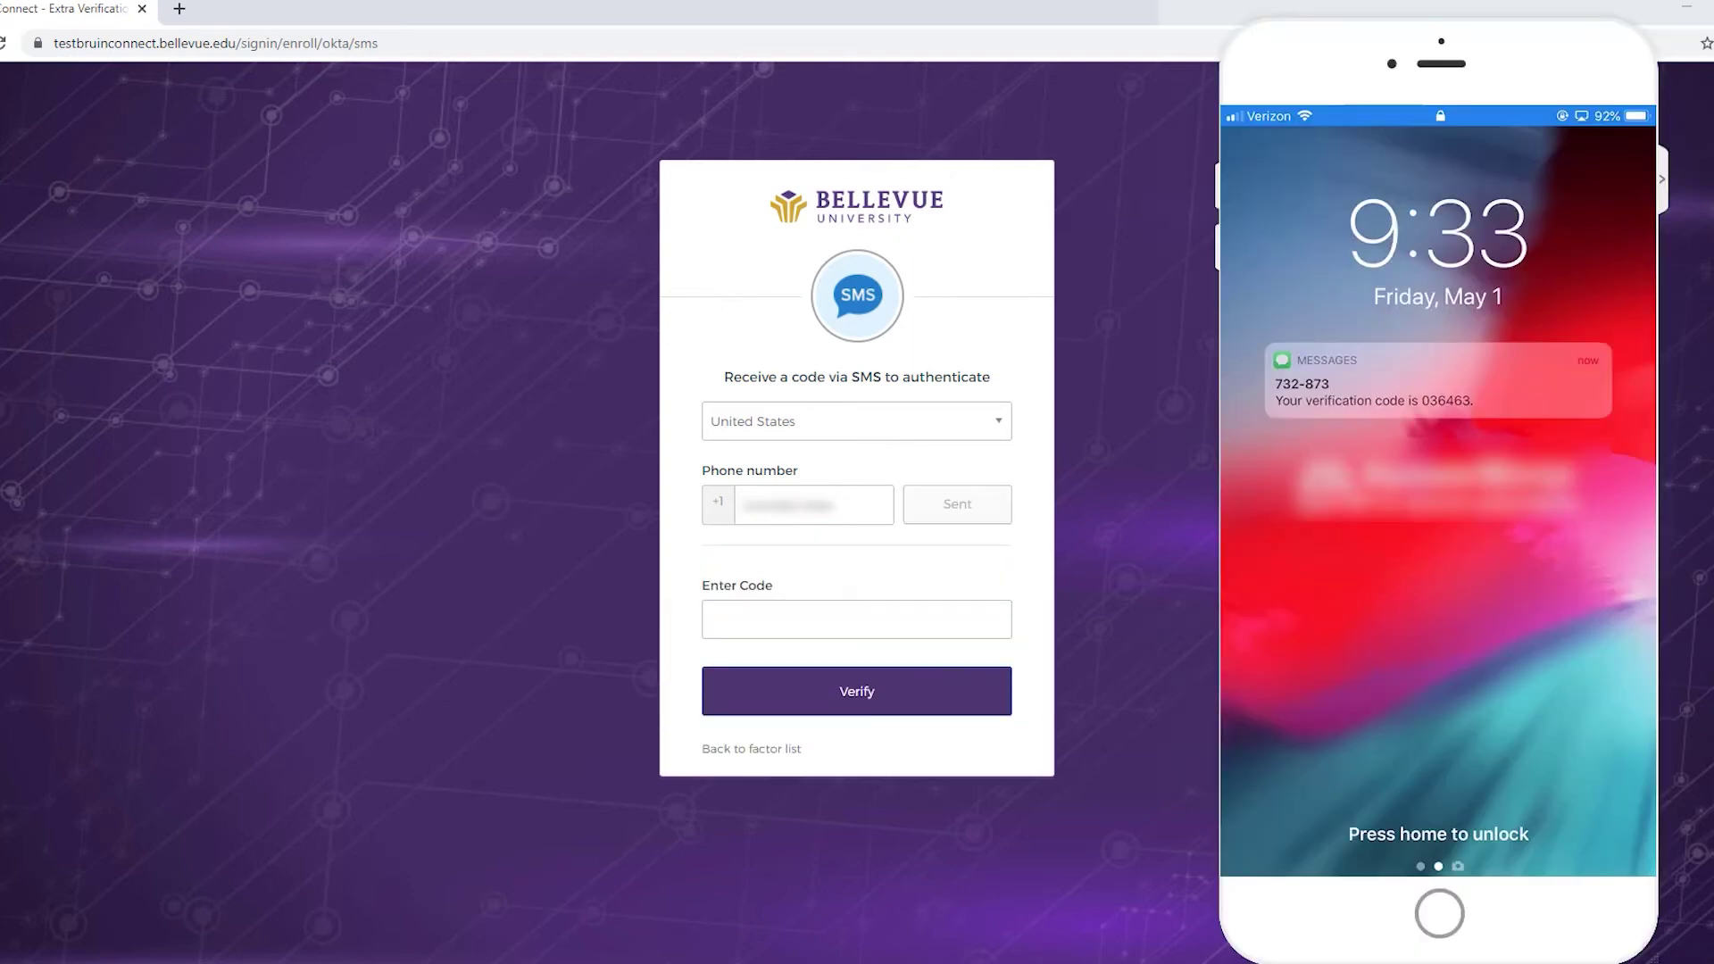
{"action": "left_click", "coordinate": [797, 619]}
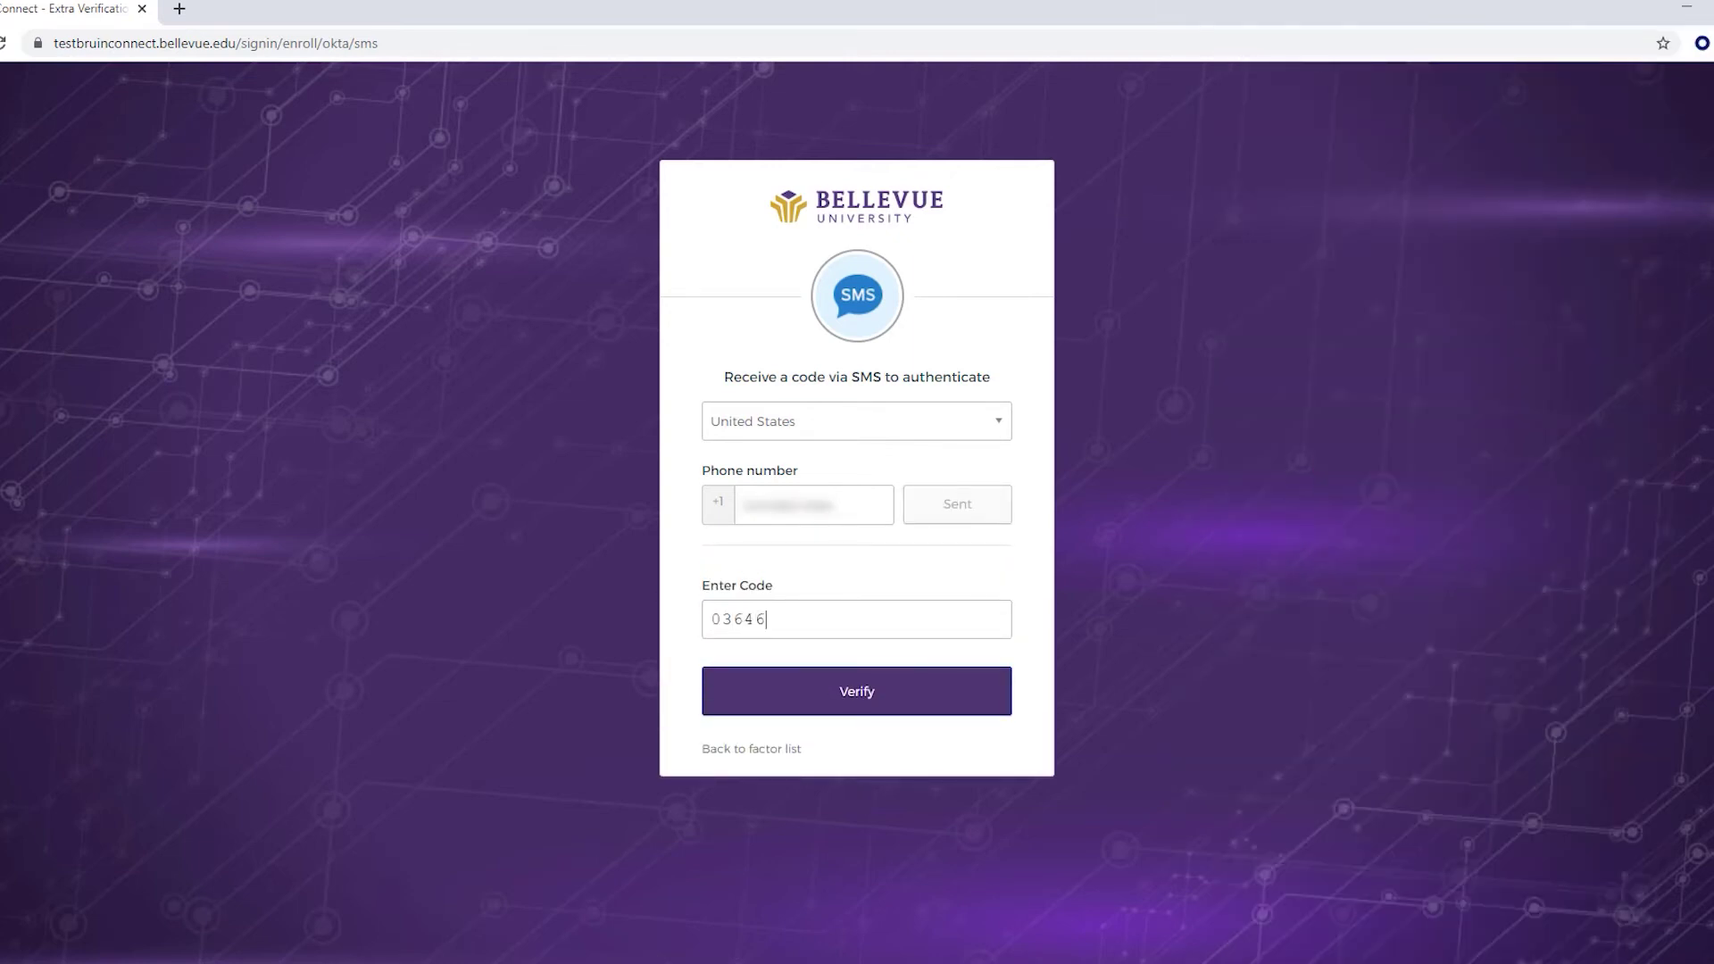
{"action": "left_click", "coordinate": [928, 698]}
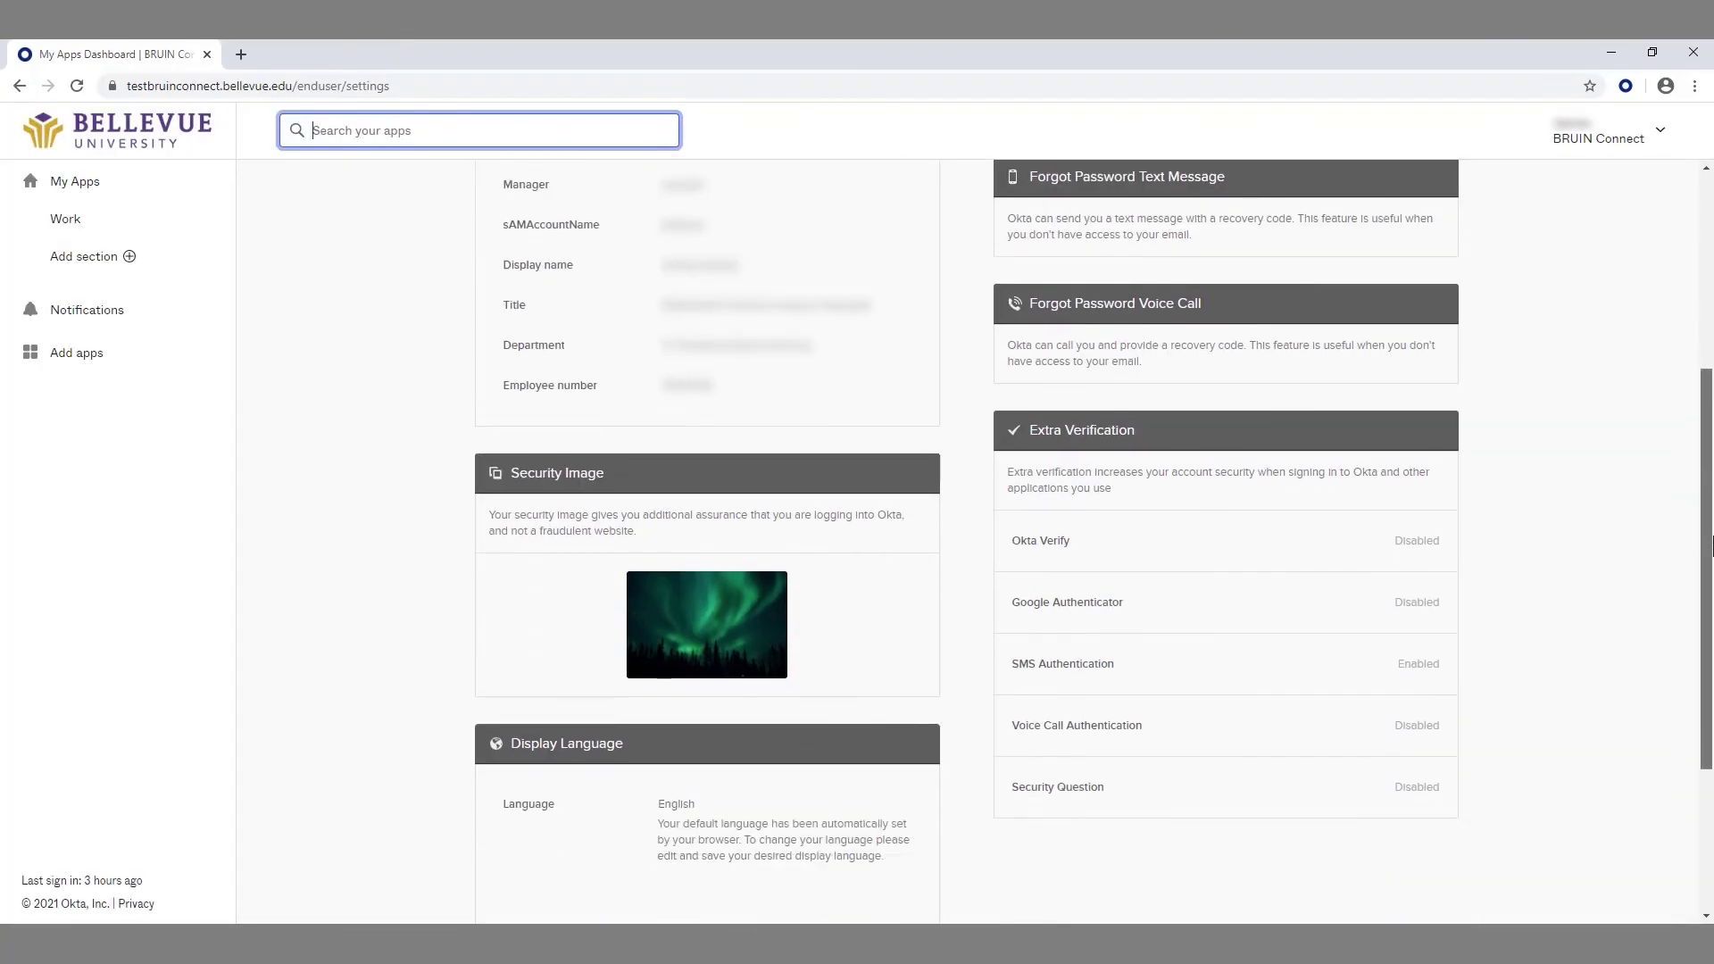
Open the Voice Call enrollment form, request the verification call, and enter the spoken code.
{"action": "scroll", "coordinate": [1705, 545], "scroll_direction": "down", "scroll_amount": 3}
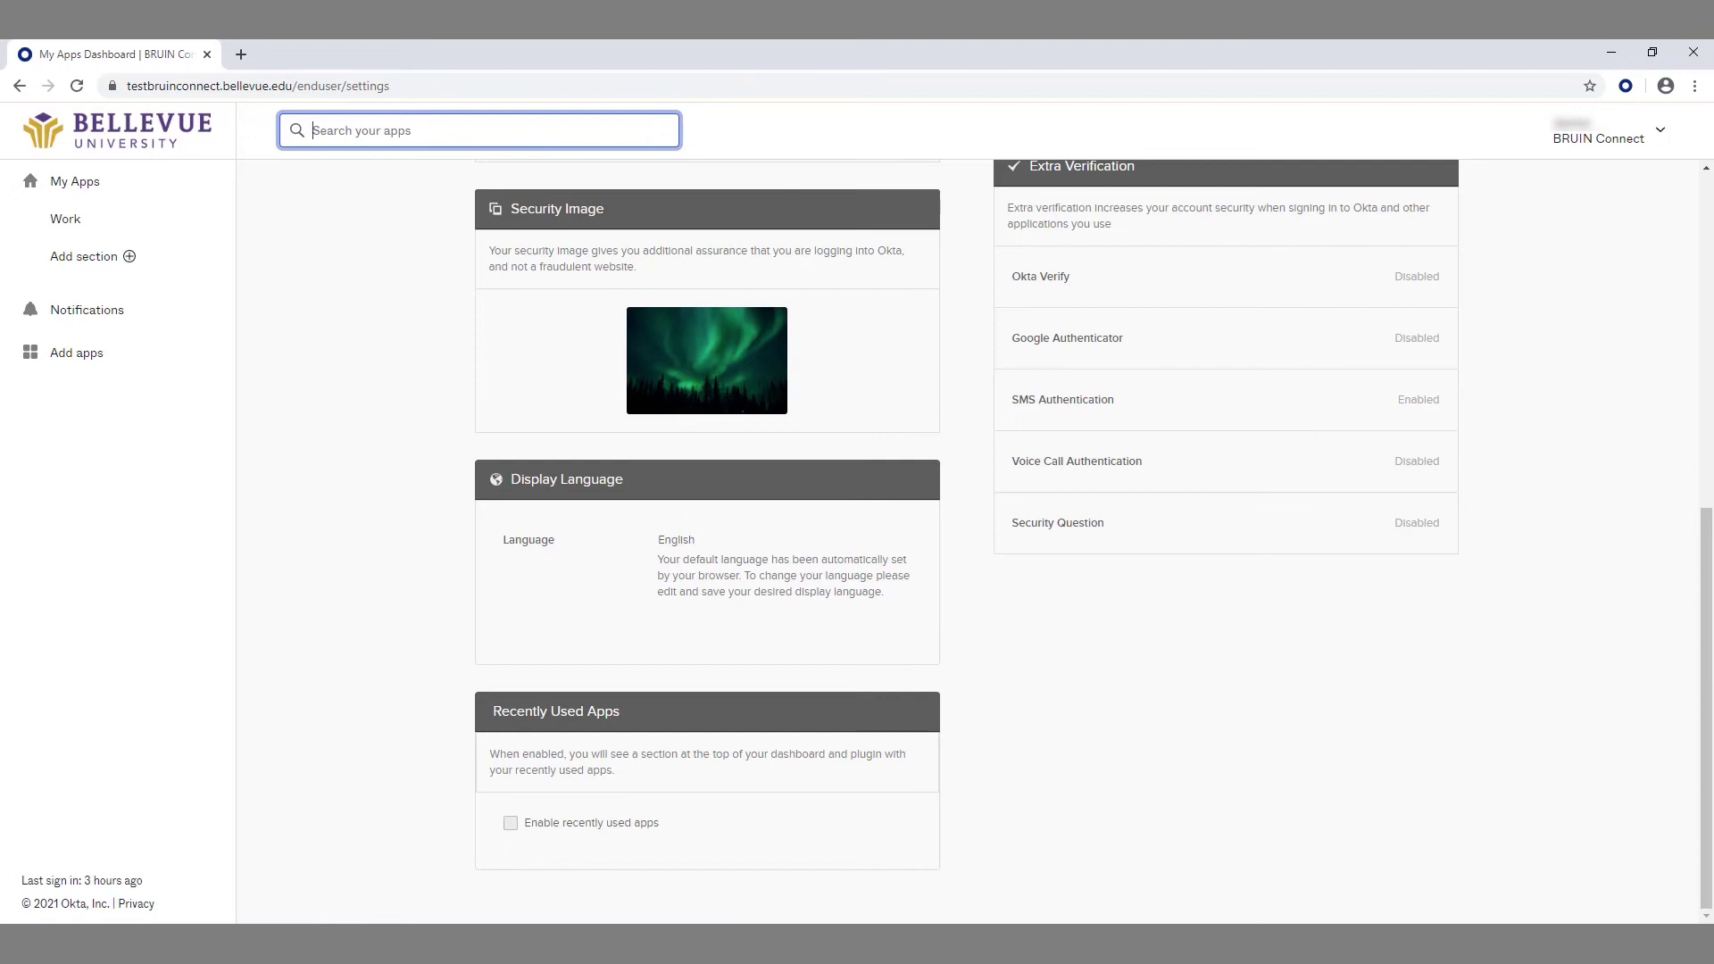
{"action": "scroll", "coordinate": [1710, 589], "scroll_direction": "down", "scroll_amount": 8}
{"action": "left_click_drag", "start_coordinate": [1710, 589], "coordinate": [1710, 699]}
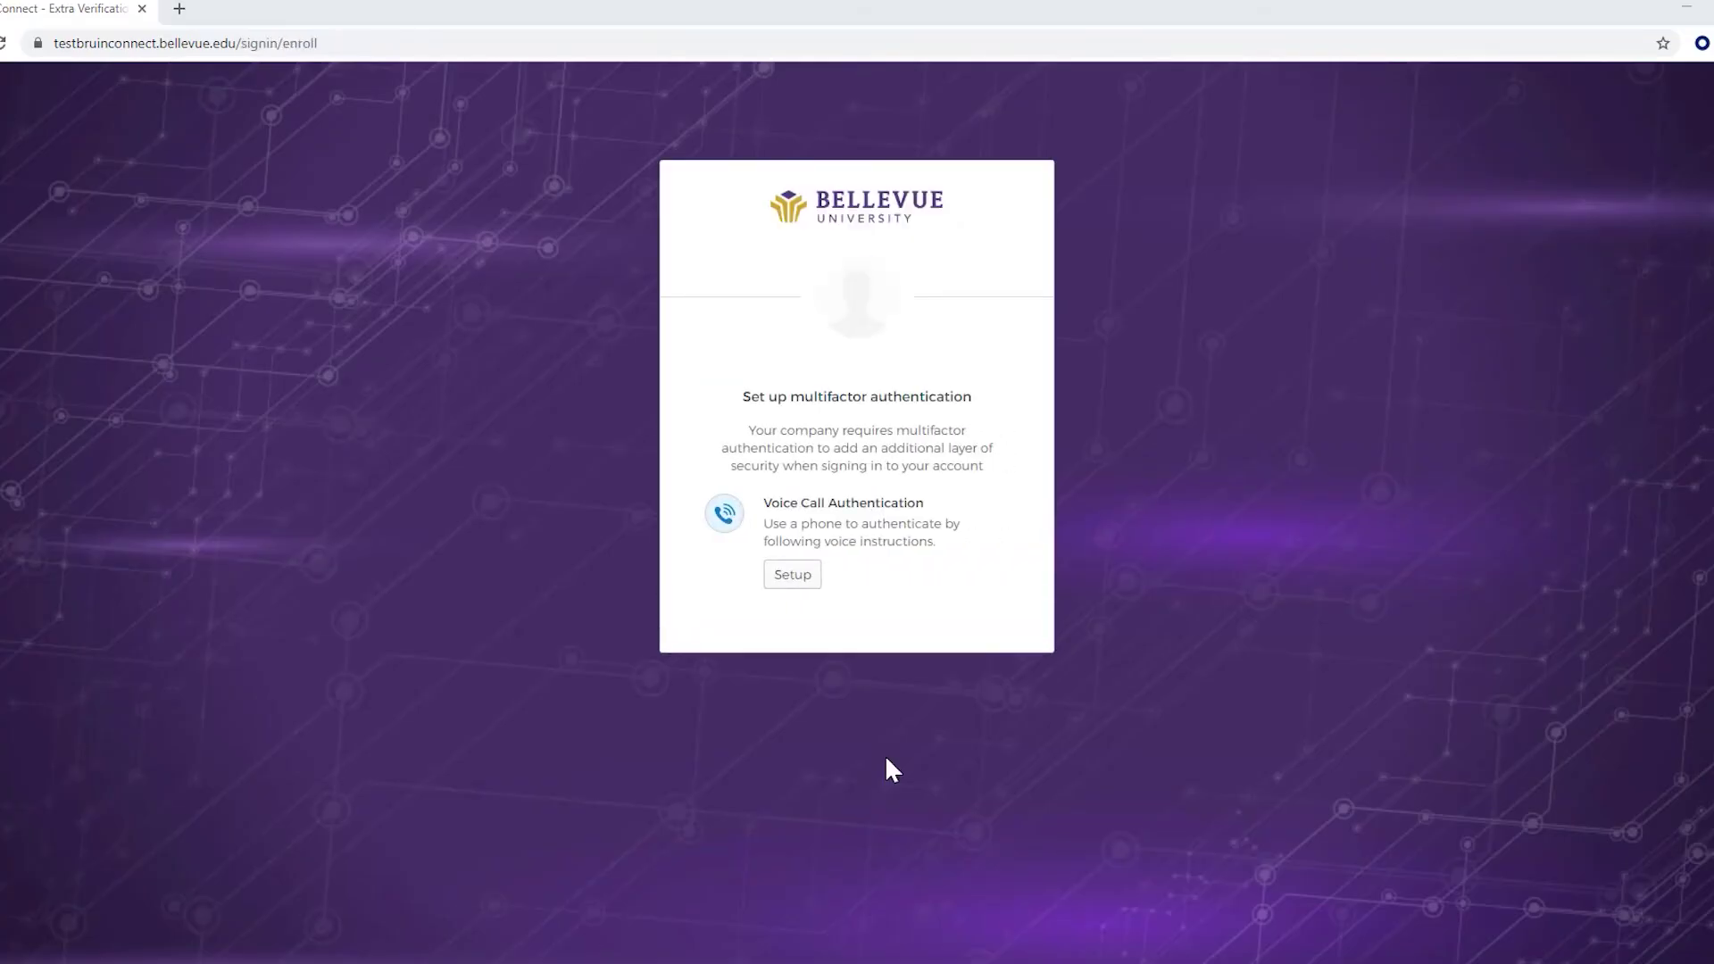
{"action": "left_click", "coordinate": [792, 578]}
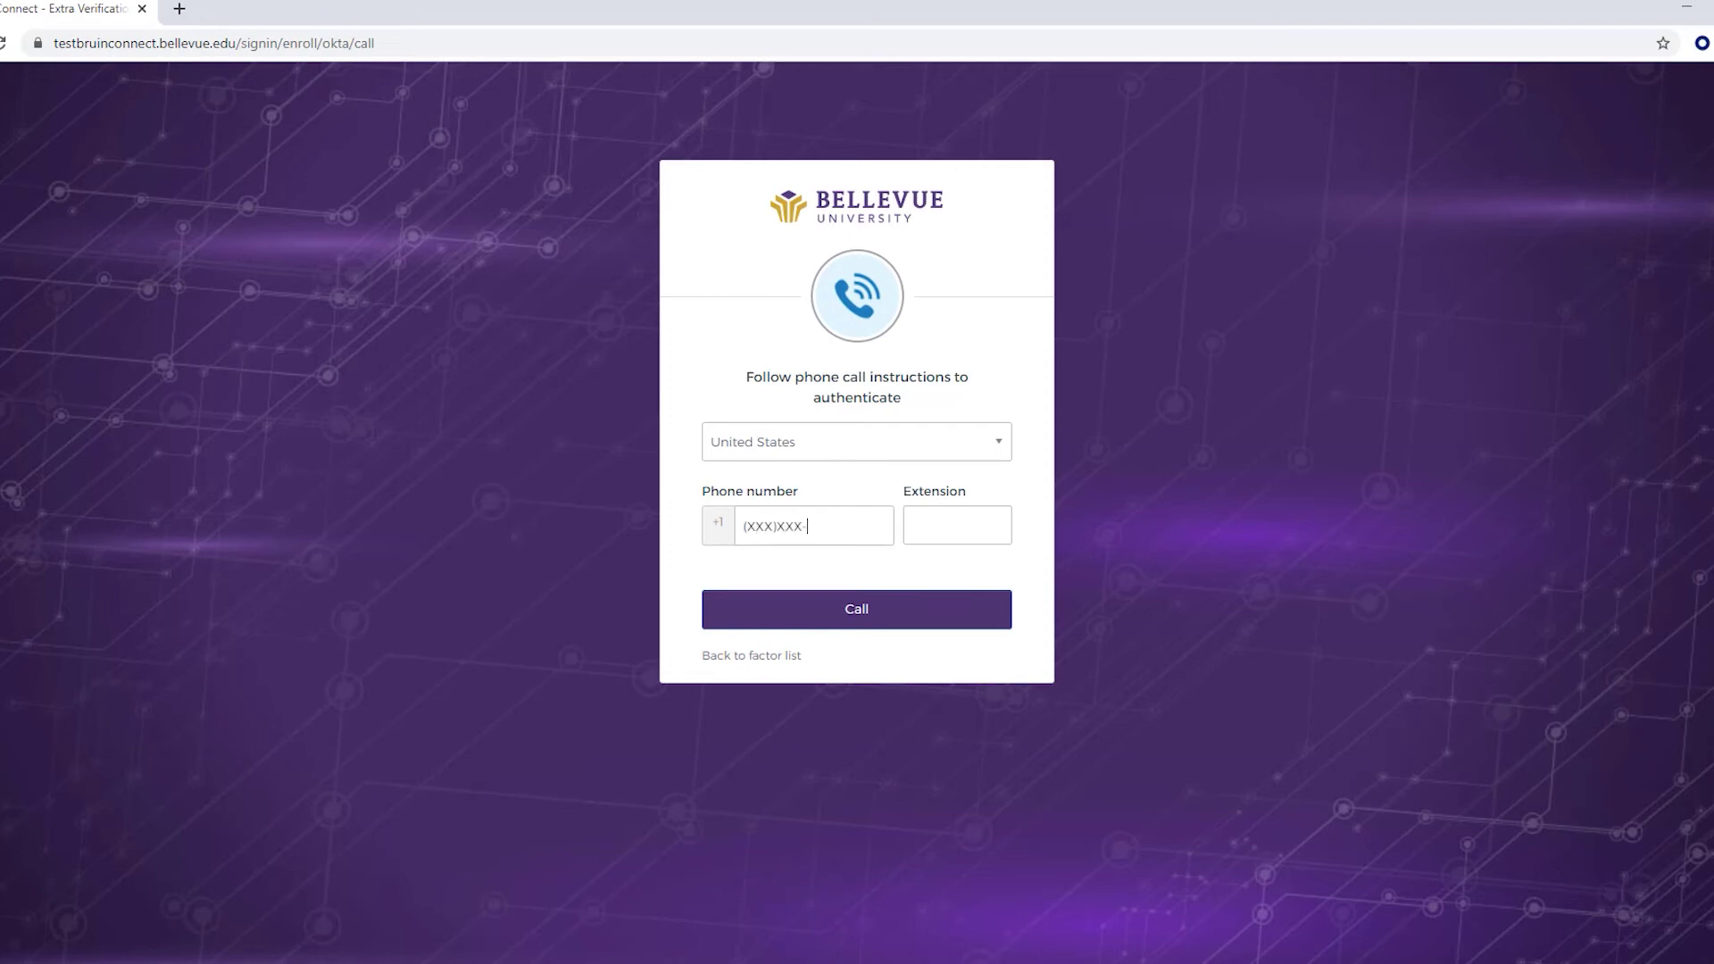
{"action": "left_click", "coordinate": [924, 607]}
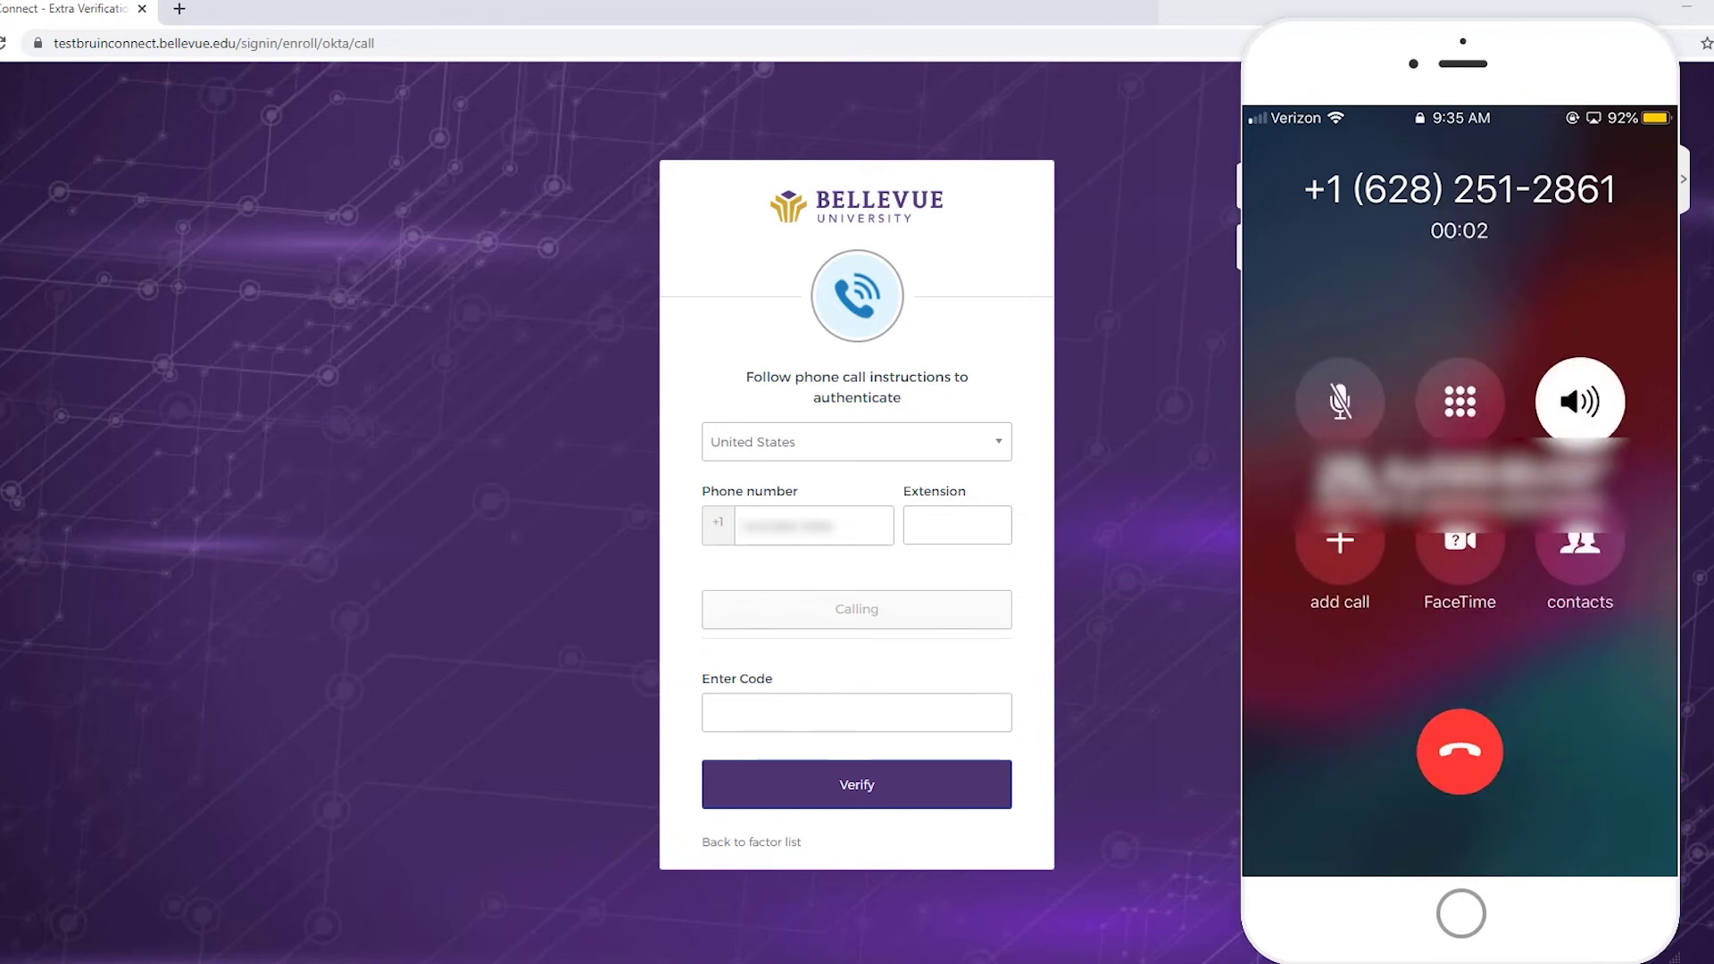
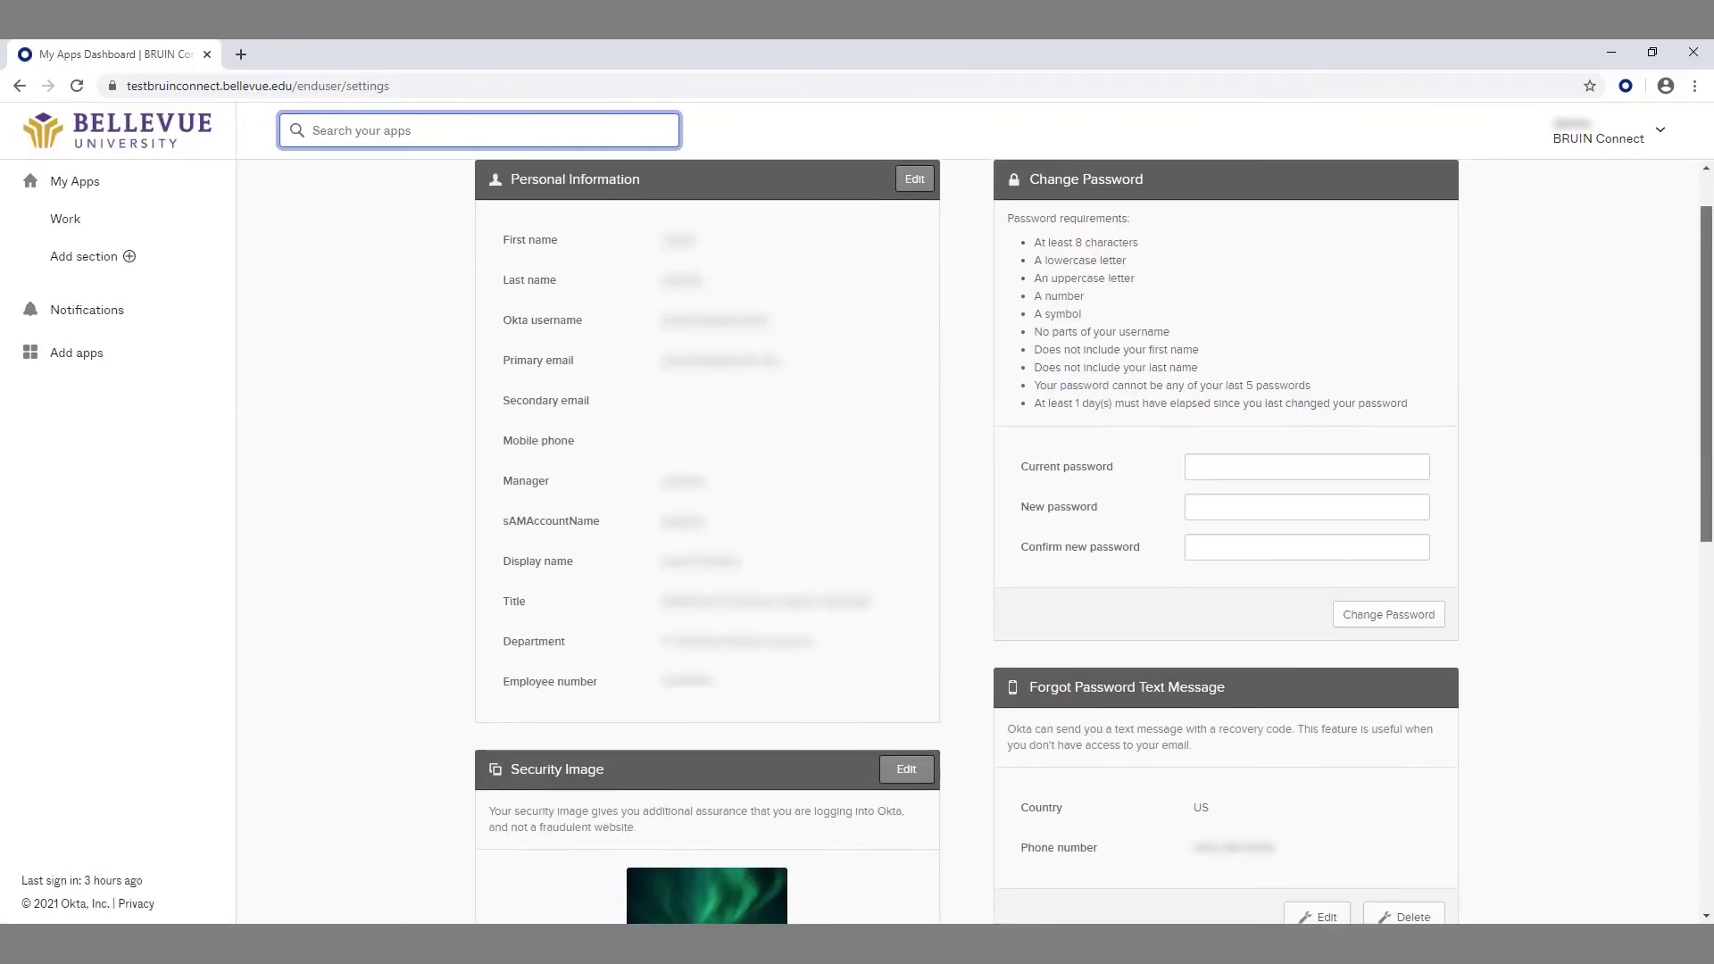
{"action": "scroll", "coordinate": [1710, 814], "scroll_direction": "down", "scroll_amount": 10}
{"action": "scroll", "coordinate": [1711, 814], "scroll_direction": "down", "scroll_amount": 1}
{"action": "left_click_drag", "start_coordinate": [1709, 861], "coordinate": [1710, 807]}
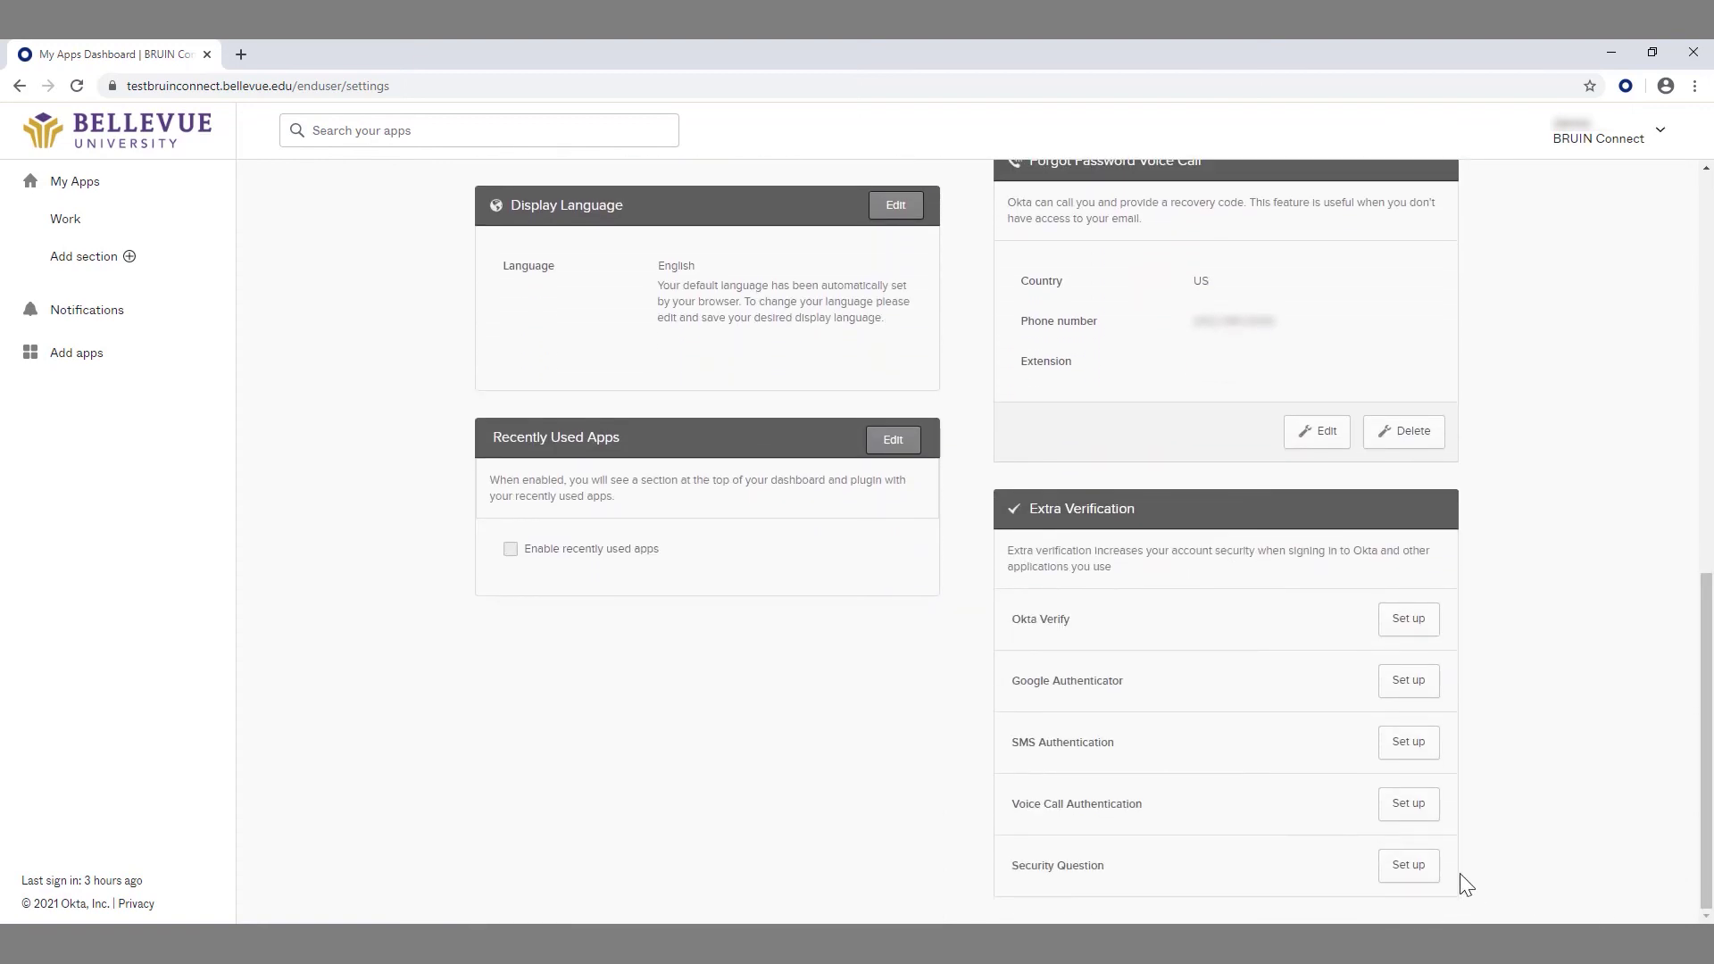
Set up the Security Question with the least-liked childhood food question, enter an answer, and save.
{"action": "left_click", "coordinate": [1408, 865]}
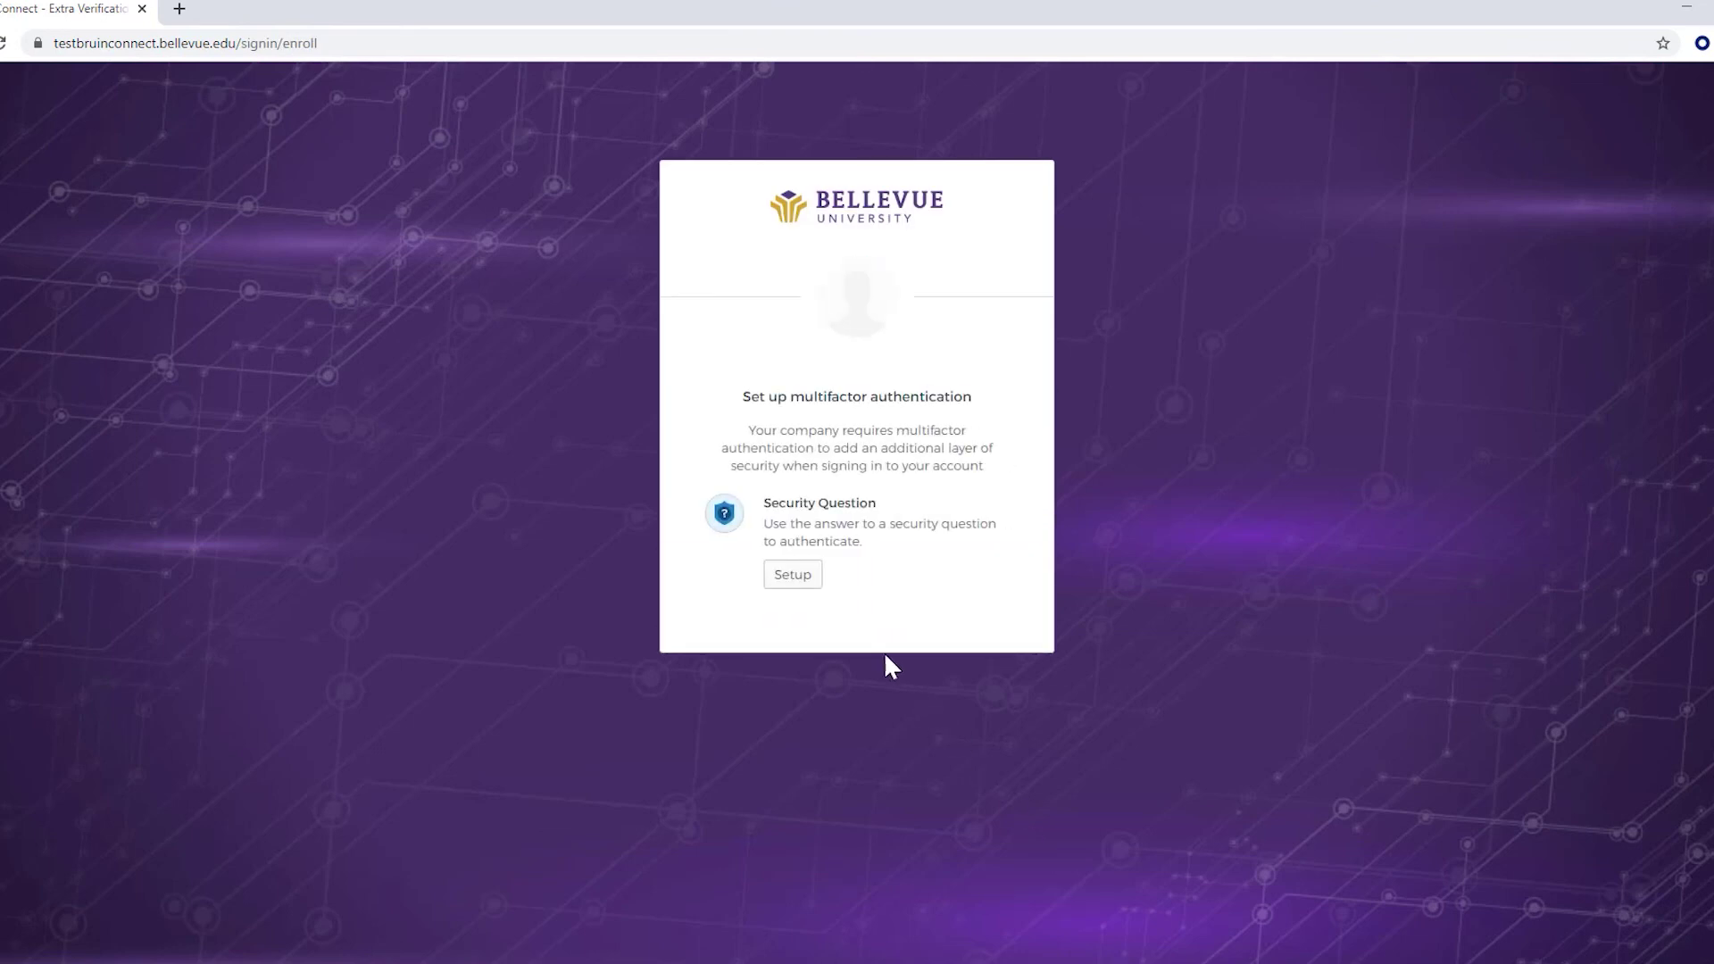
{"action": "left_click", "coordinate": [793, 576]}
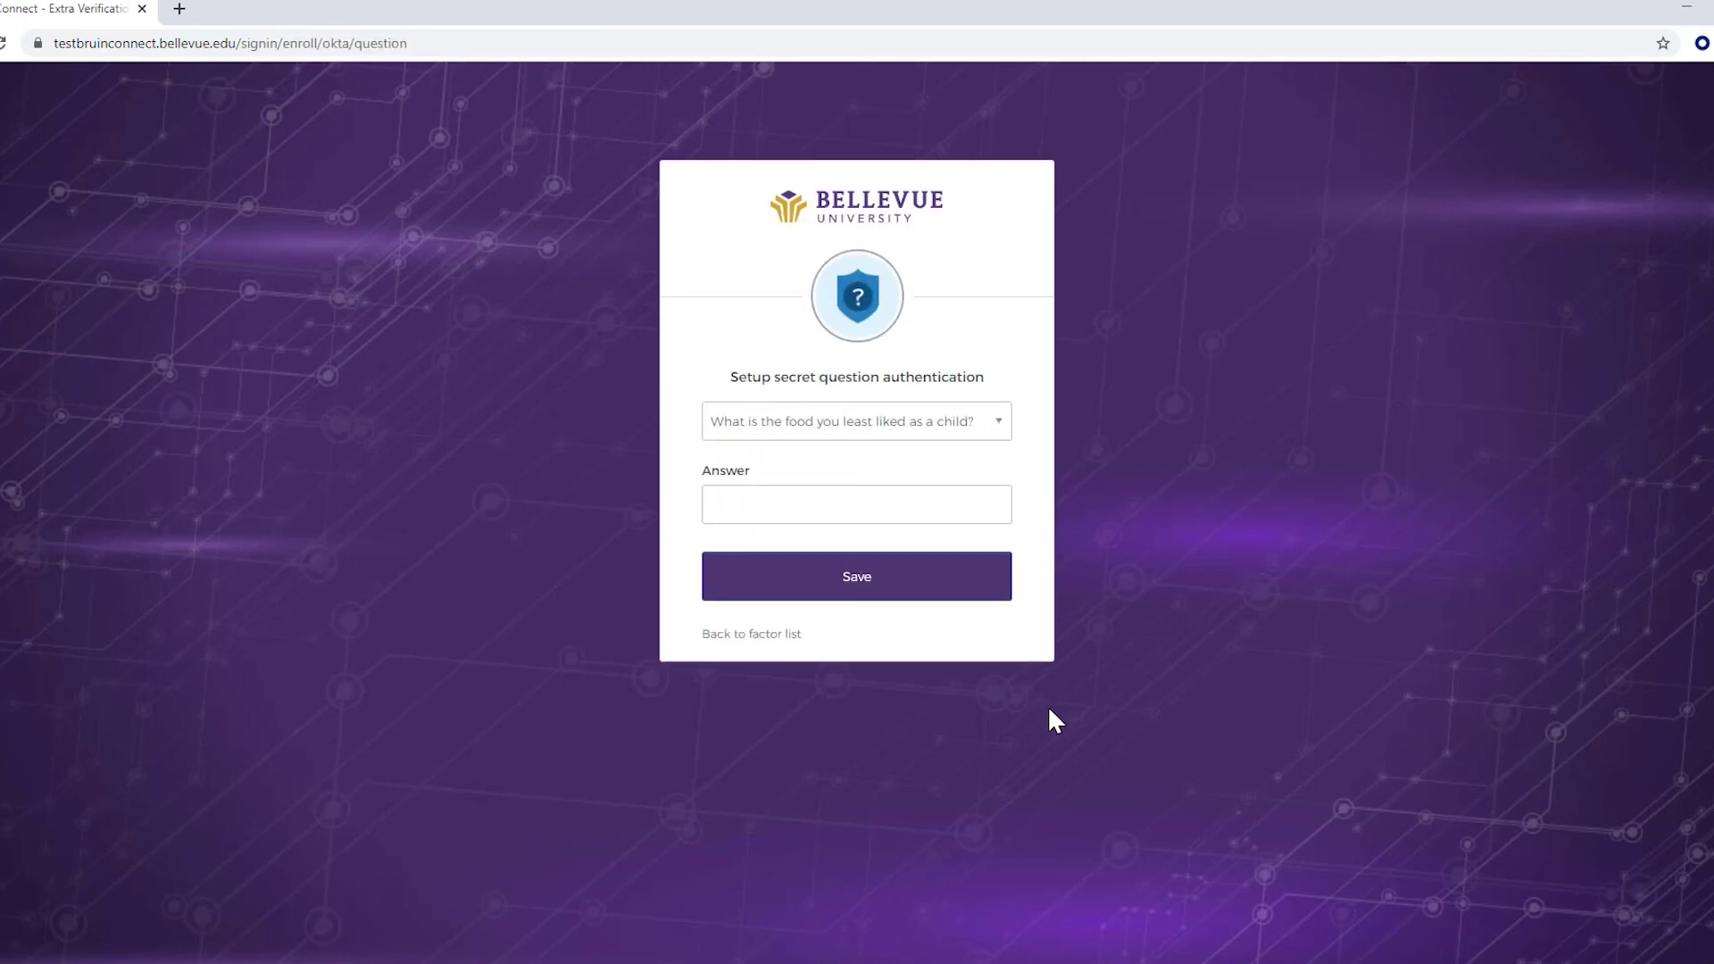
{"action": "left_click", "coordinate": [998, 427]}
{"action": "mouse_move", "coordinate": [1006, 486]}
{"action": "left_mouse_down"}
{"action": "mouse_move", "coordinate": [1003, 630]}
{"action": "mouse_move", "coordinate": [1002, 472]}
{"action": "left_mouse_up"}
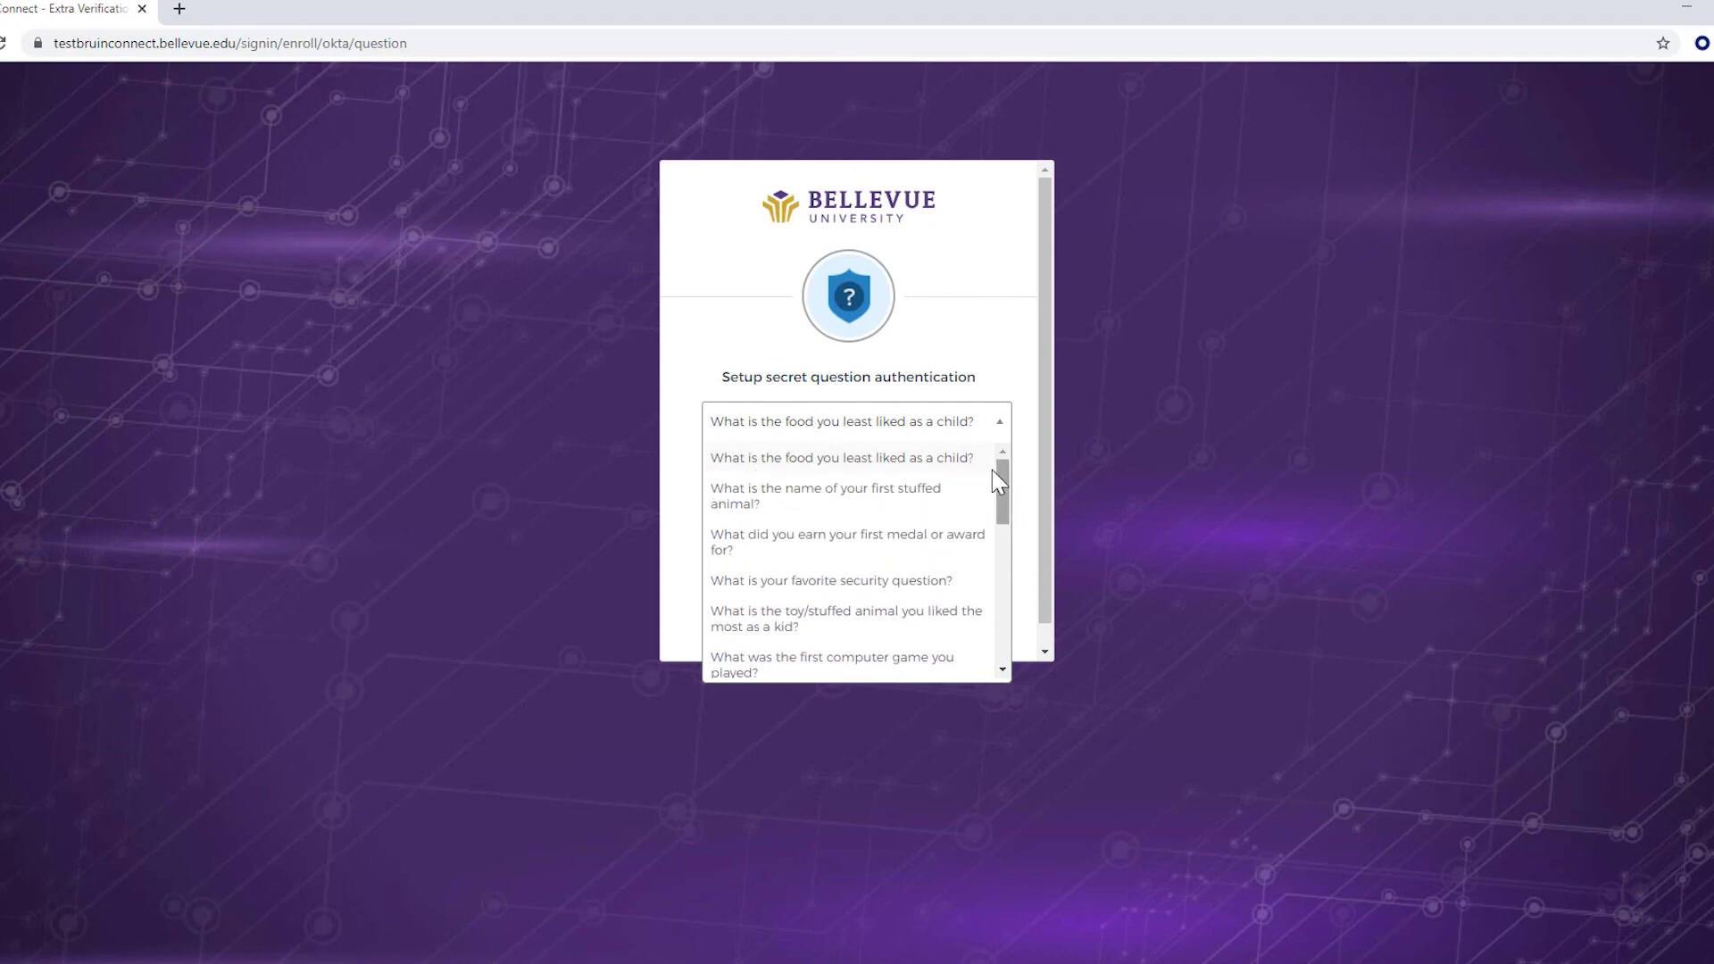
{"action": "left_click", "coordinate": [911, 464]}
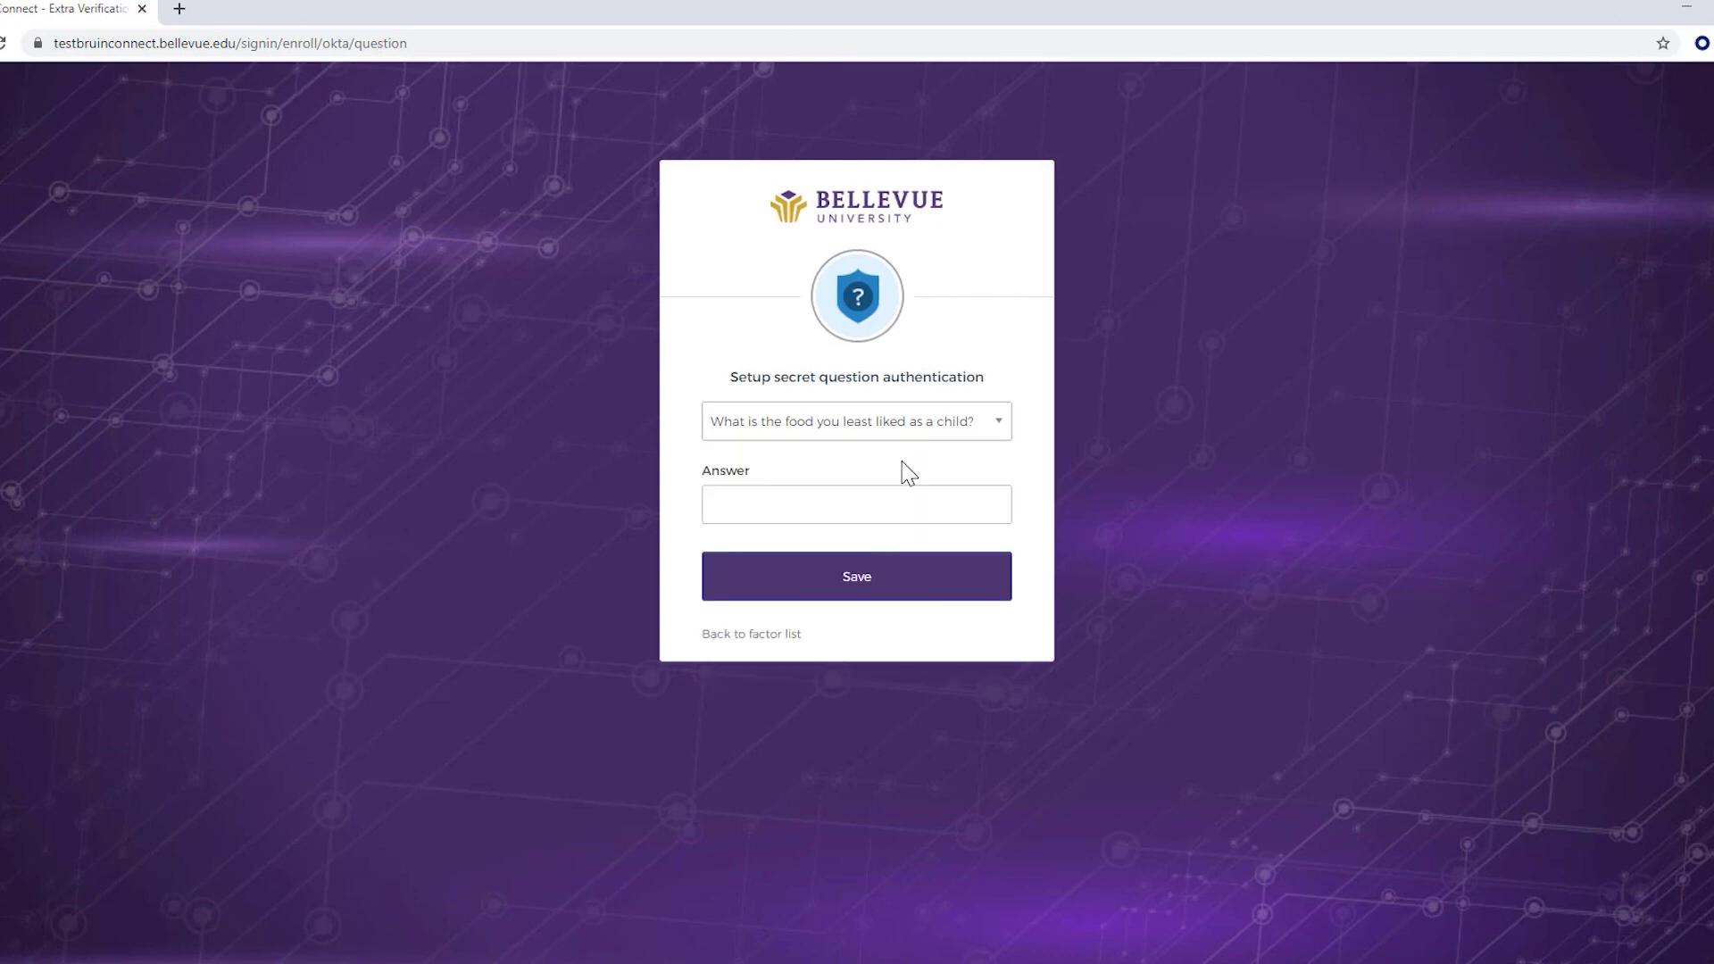
{"action": "left_click", "coordinate": [912, 584]}
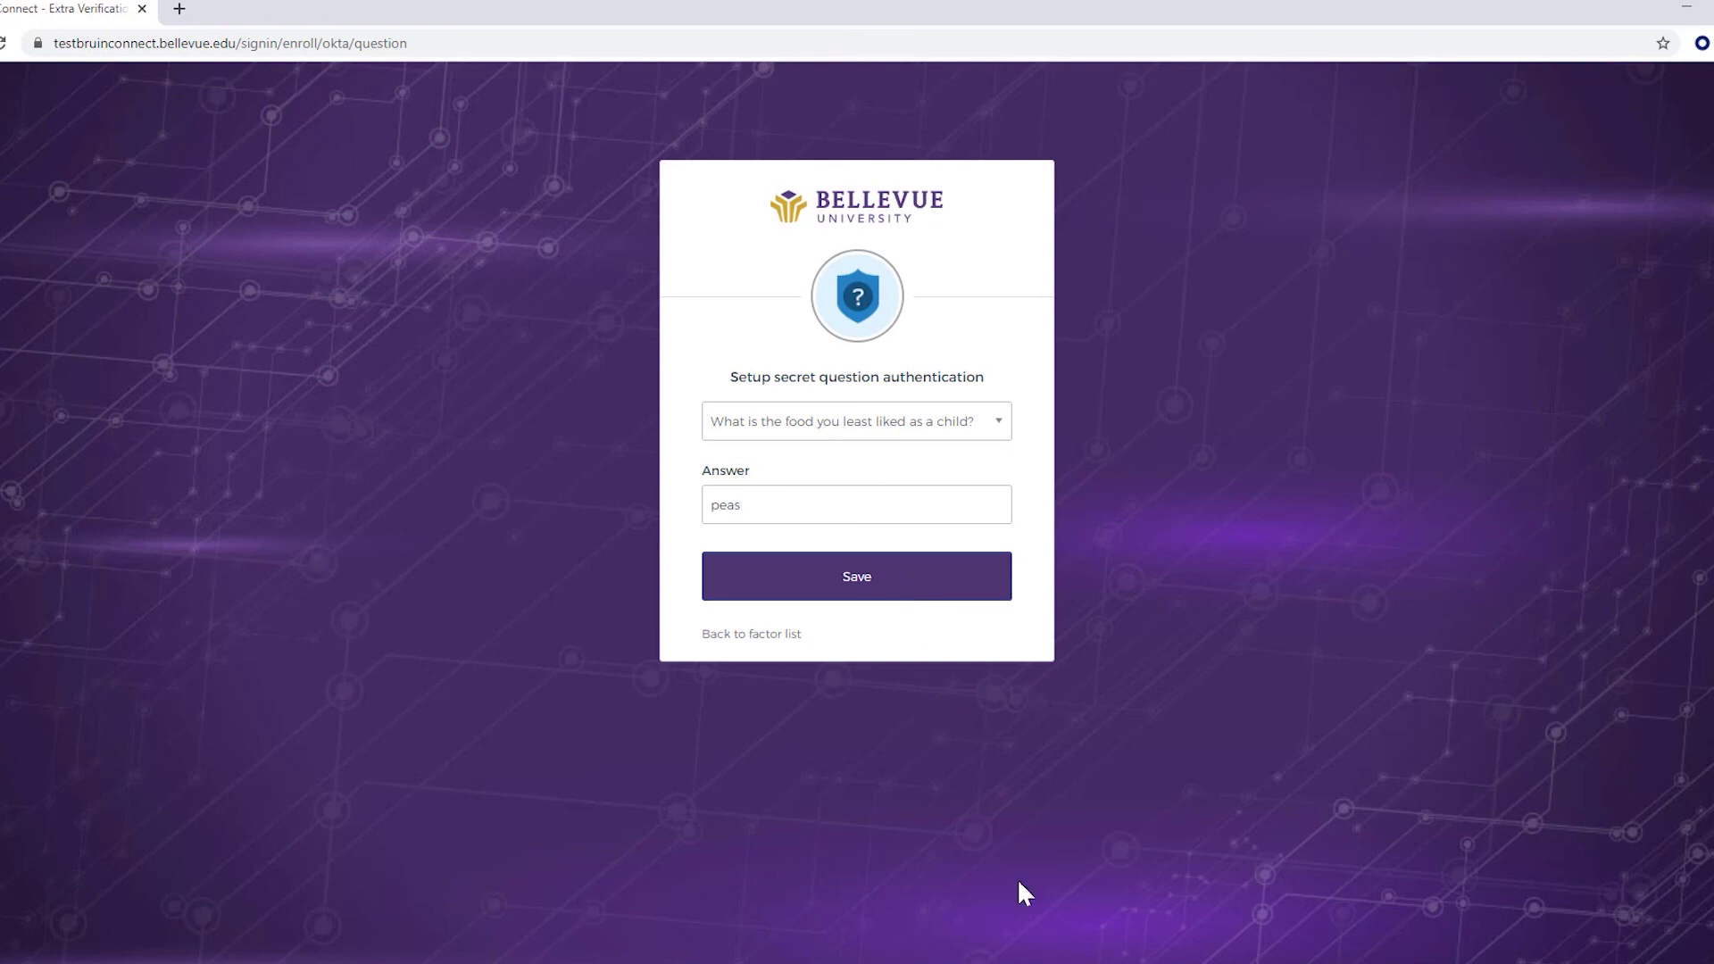